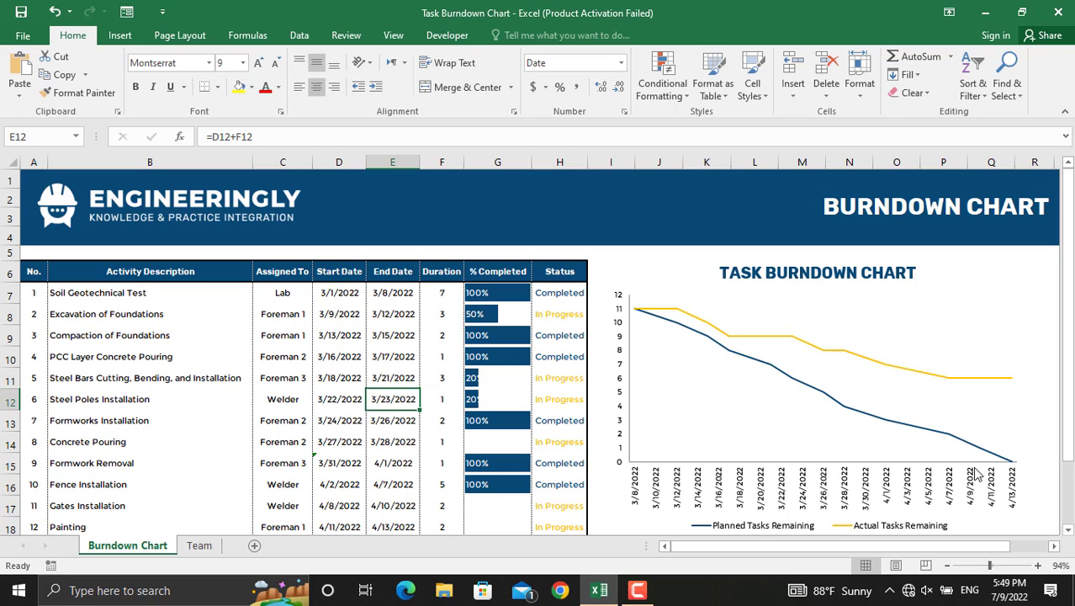
- Enter 100% in G8 (Excavation of Foundations) and G11 (Steel Bars Cutting, Bending, and Installation)
left_click(497, 314)
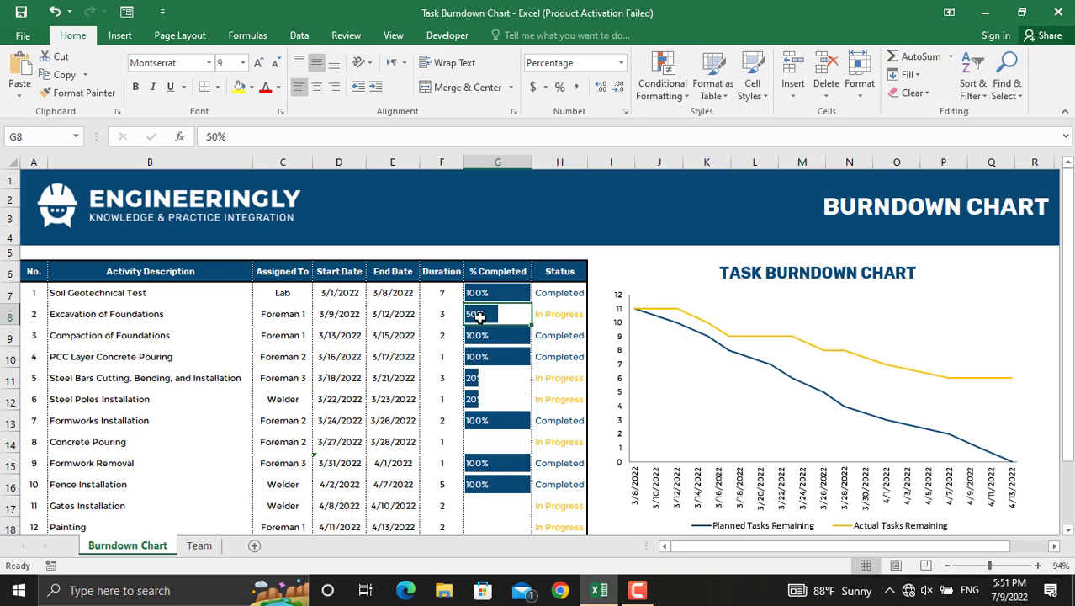
type("100%")
key("Return")
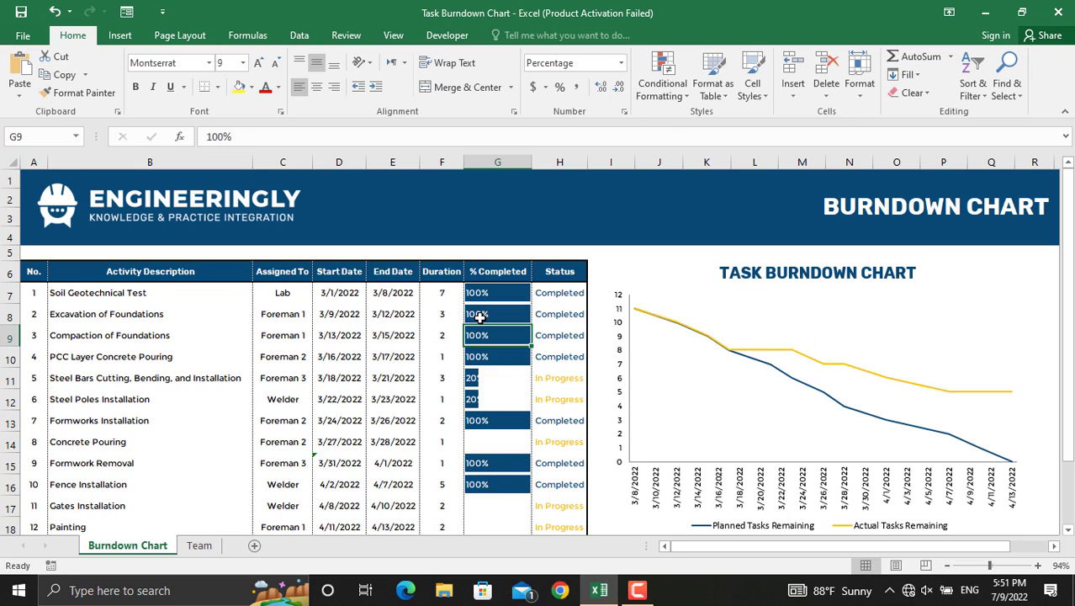
left_click(492, 379)
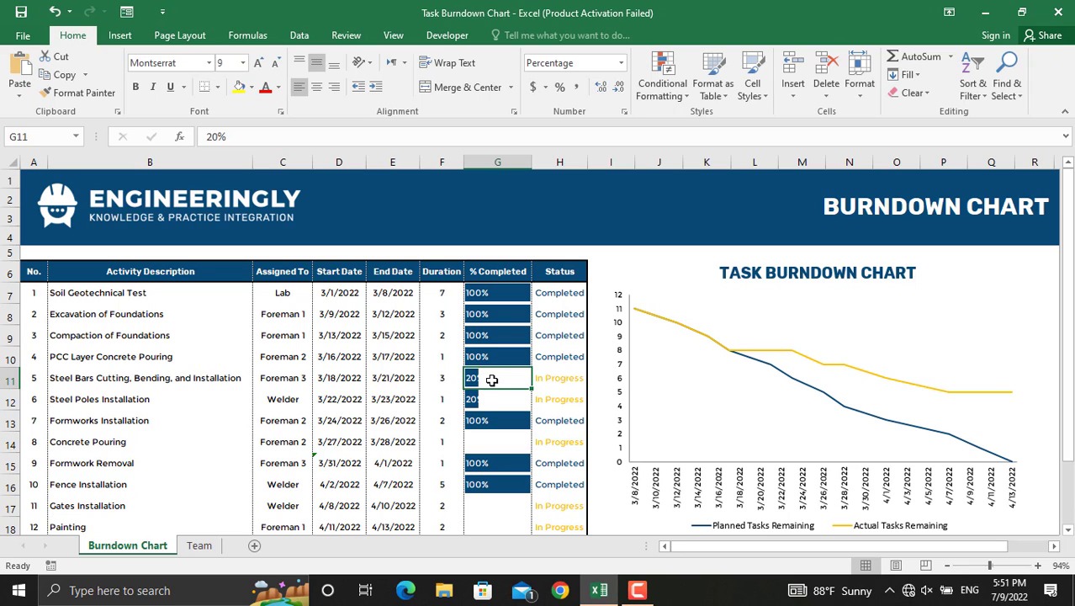
type("100%")
key("Return")
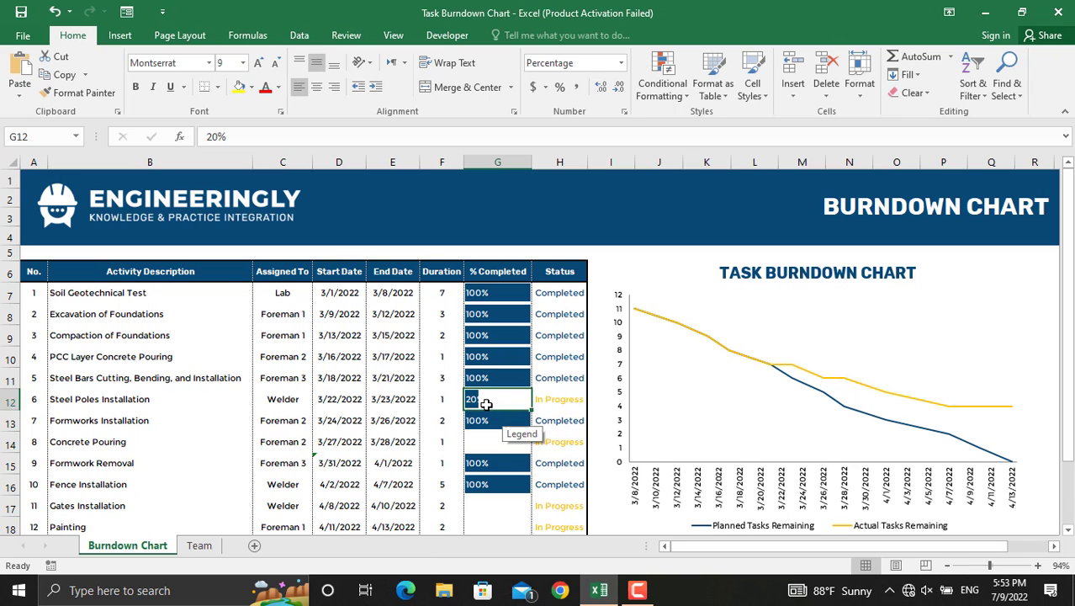
- Set PCC Layer Concrete Pouring in G10 to 50% complete
left_click(498, 357)
type("50")
key("Return")
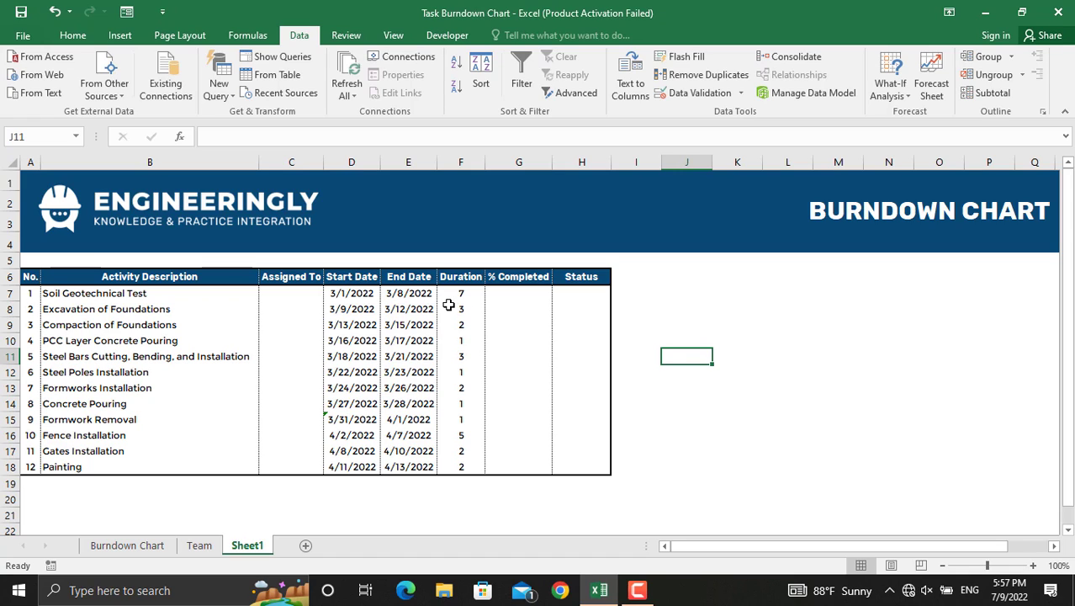
- Check the Team sheet's member list, then select the Assigned To cells C7:C18
left_click(308, 292)
left_click(199, 545)
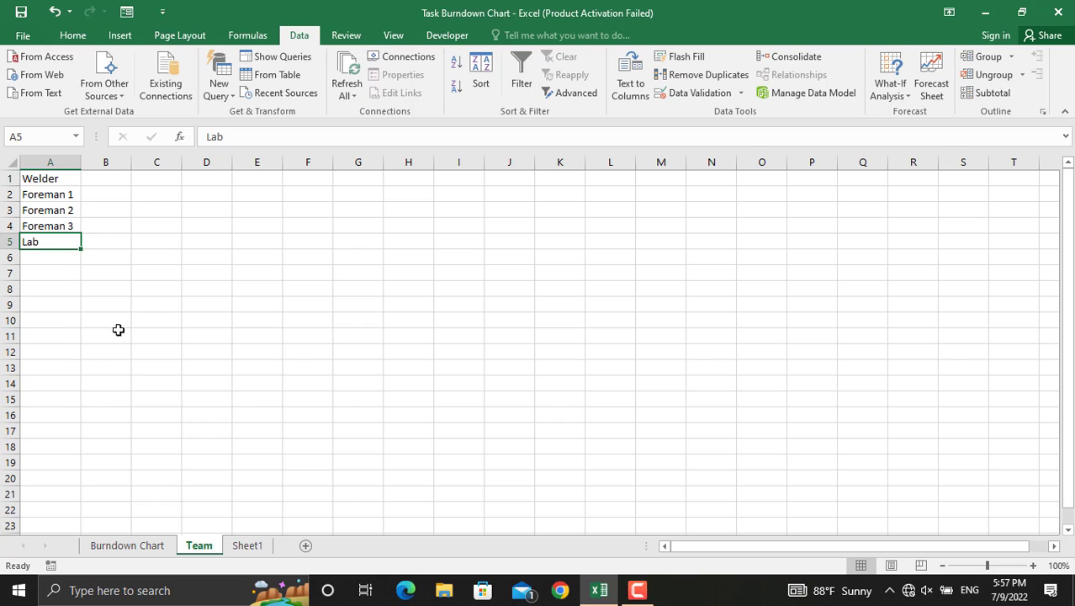
left_click(247, 545)
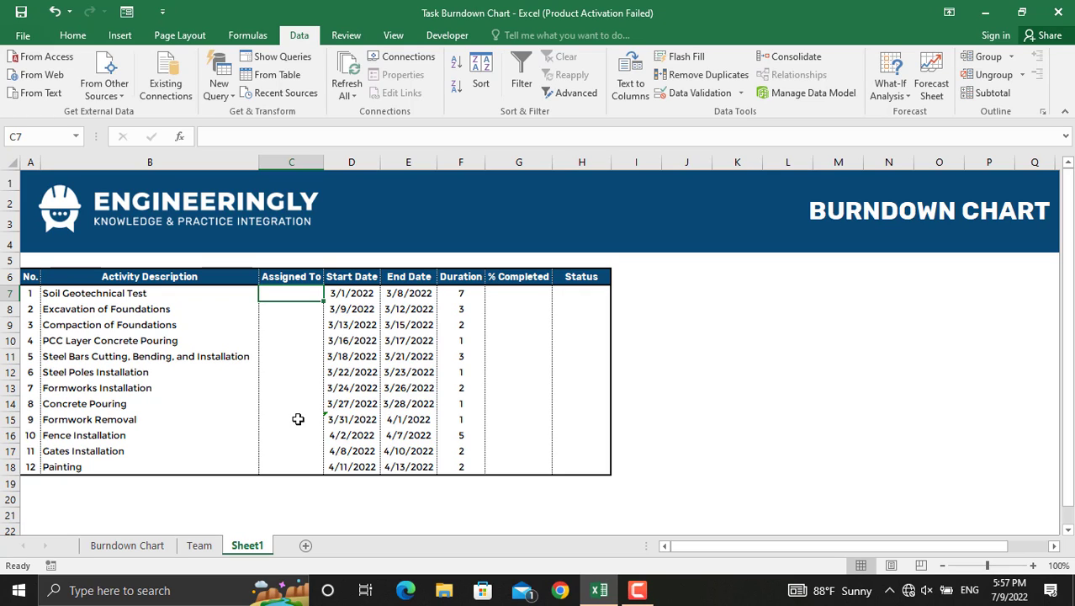
left_click_drag(298, 291, 292, 467)
left_click(73, 35)
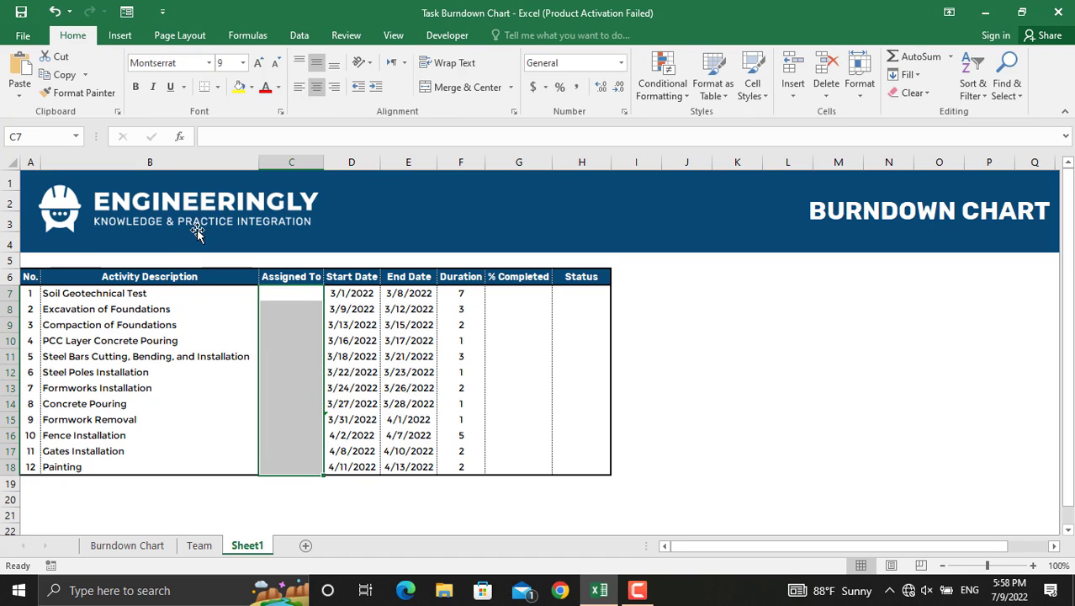
- Add a Data Validation List rule sourced from the Team sheet's names A1:A5
left_click(299, 34)
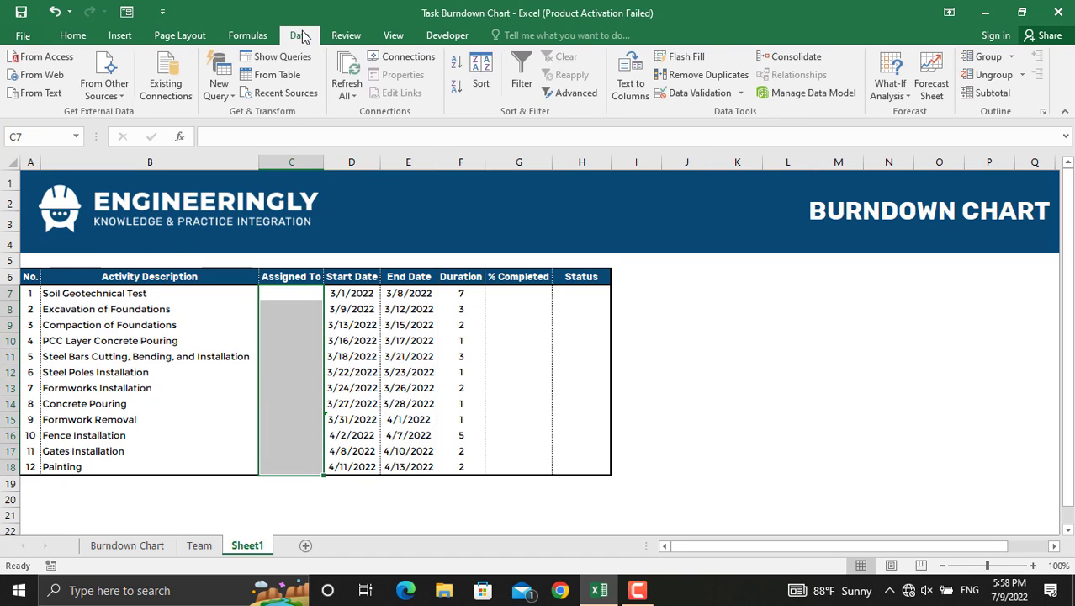
left_click(698, 94)
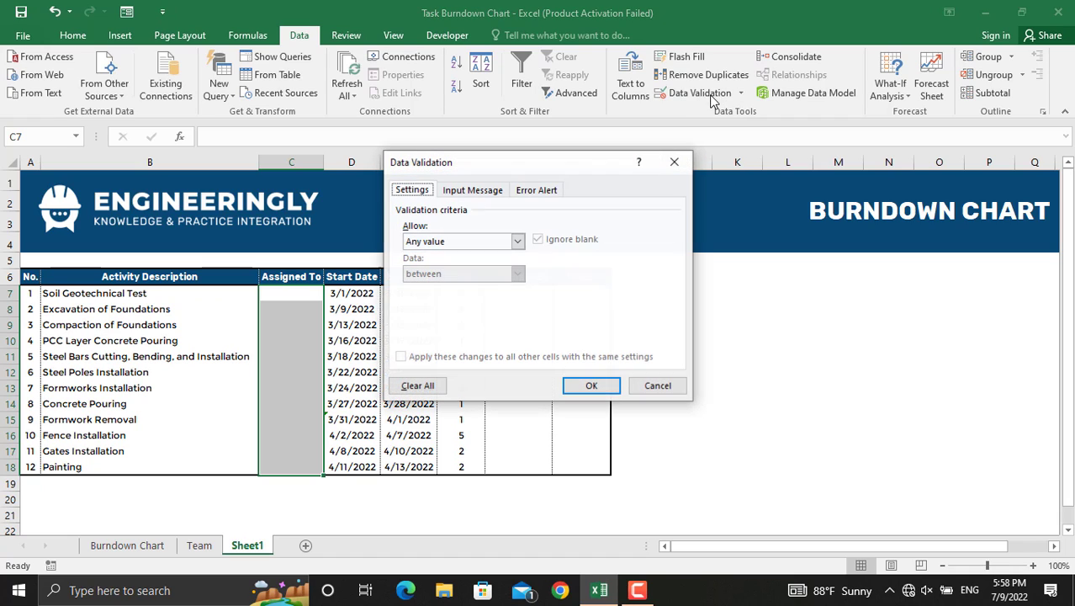
left_click(518, 241)
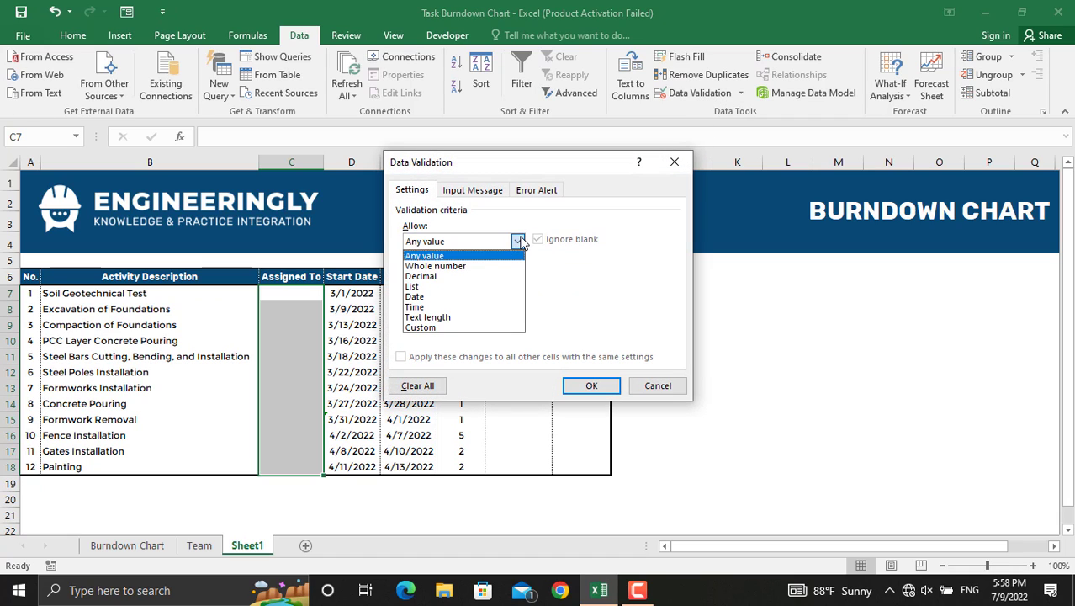
left_click(461, 286)
left_click(609, 305)
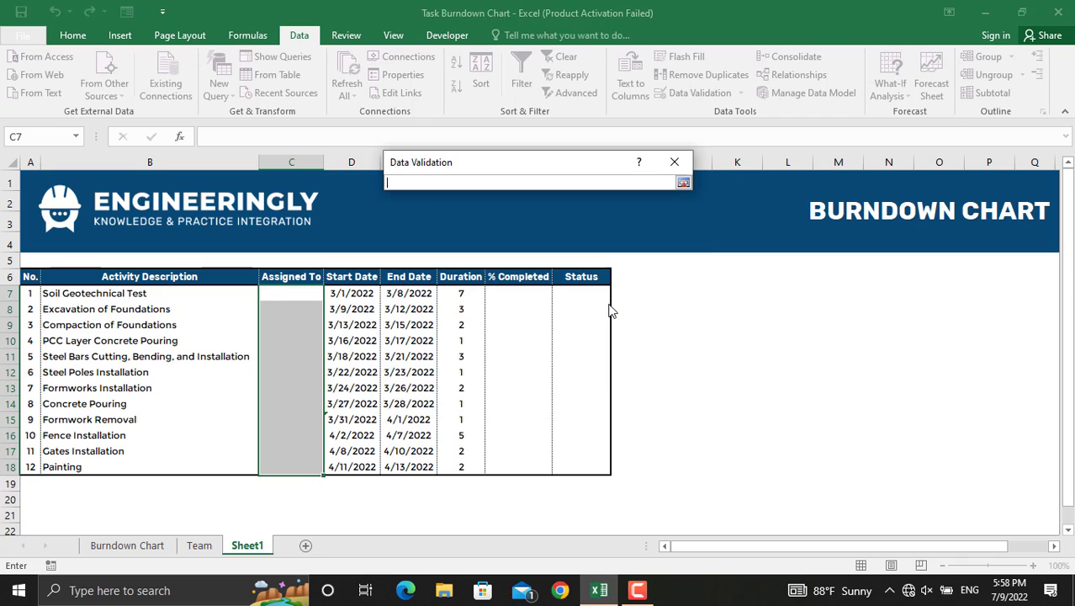
left_click(199, 545)
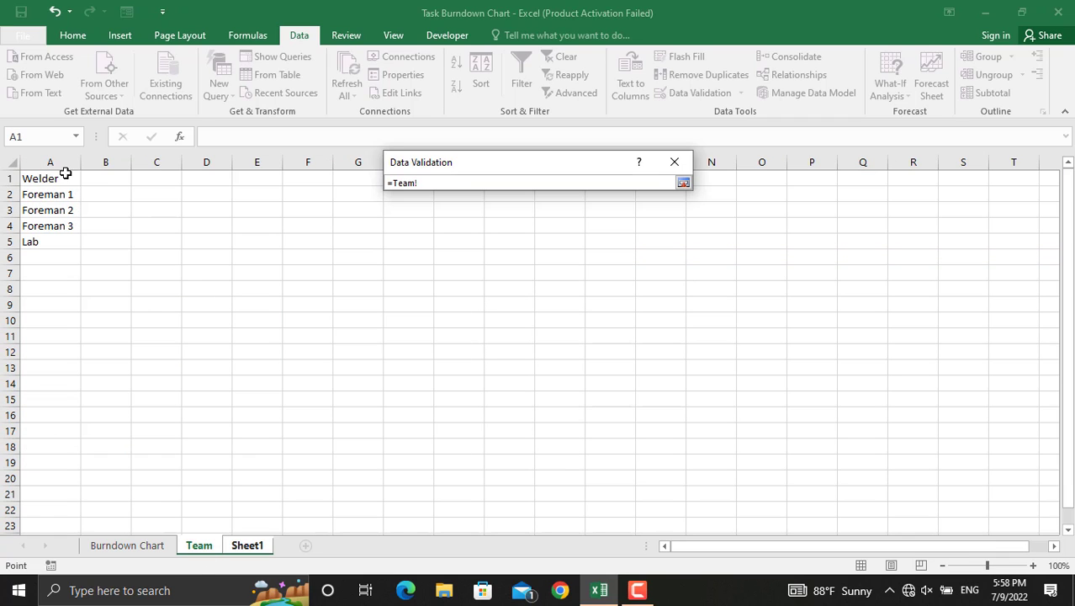
left_click_drag(59, 176, 62, 244)
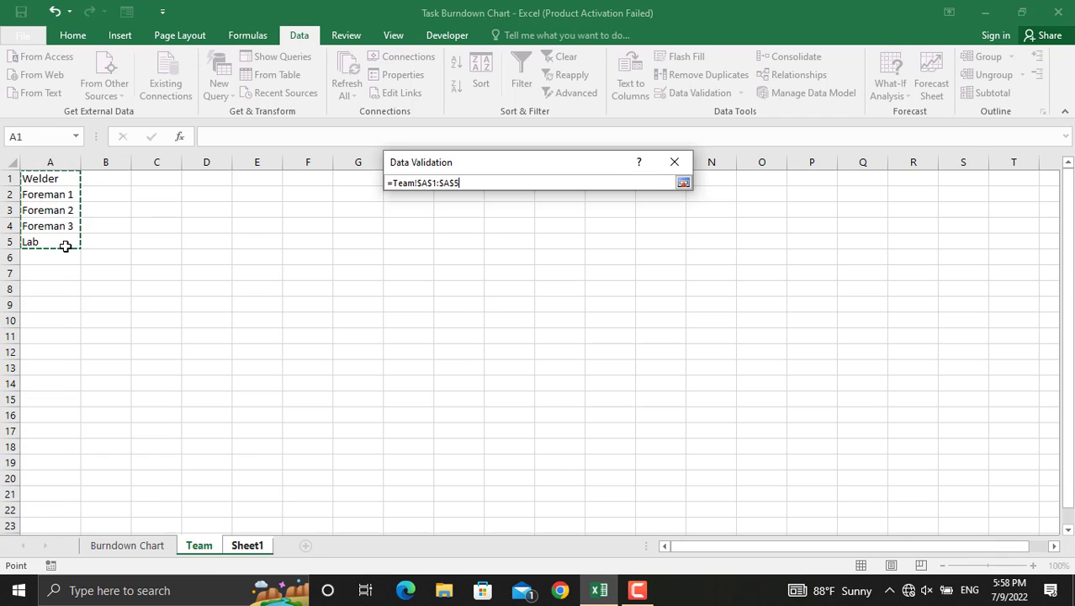
left_click(683, 183)
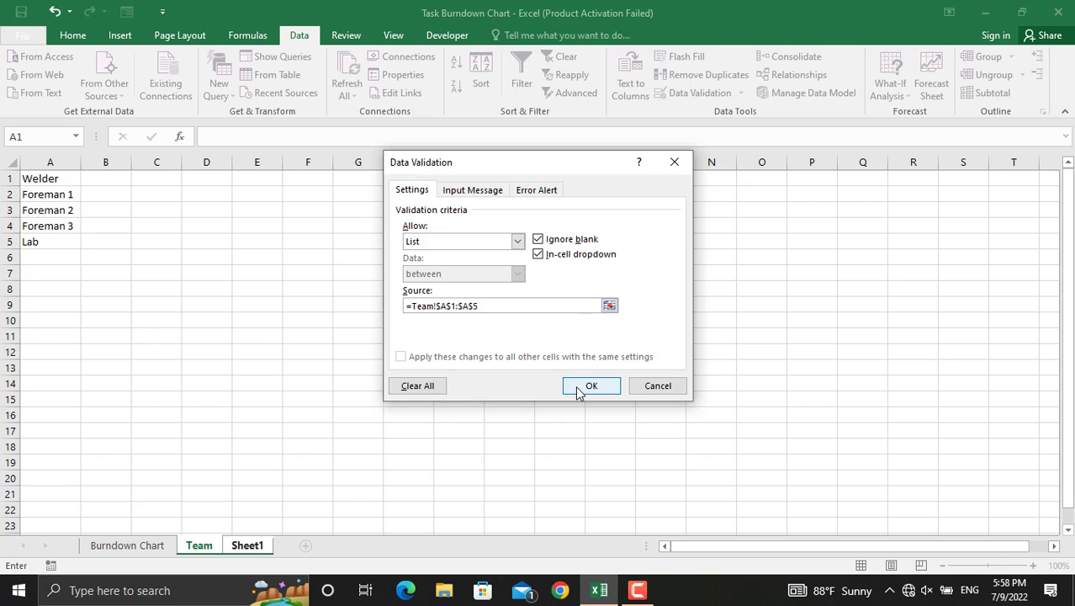
left_click(581, 389)
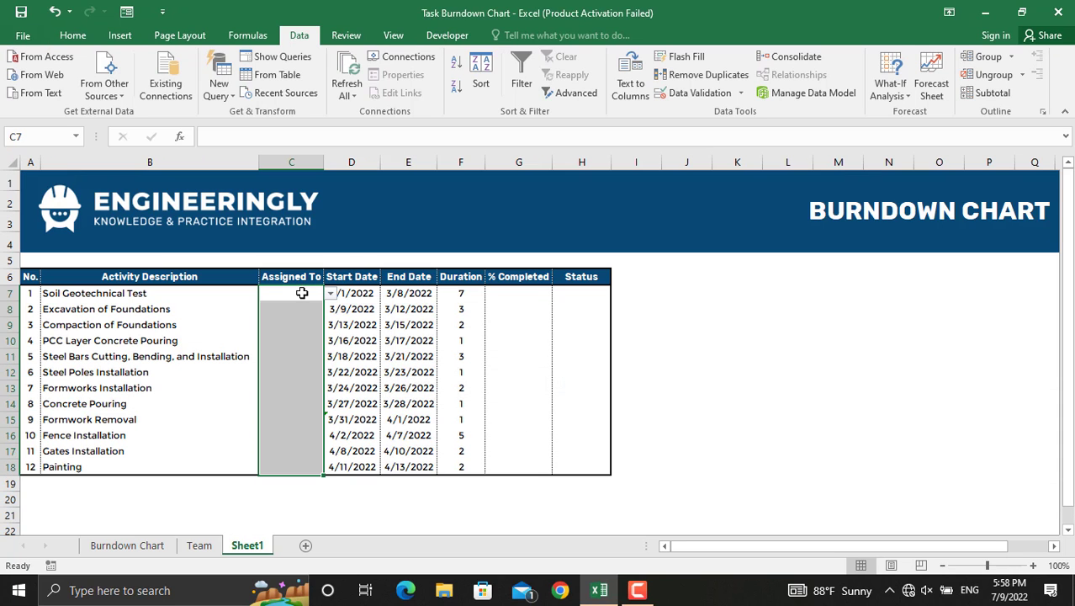
- Assign Welder in C7 and Foreman 2 in C8 from the drop-down lists
left_click(307, 292)
left_click(331, 294)
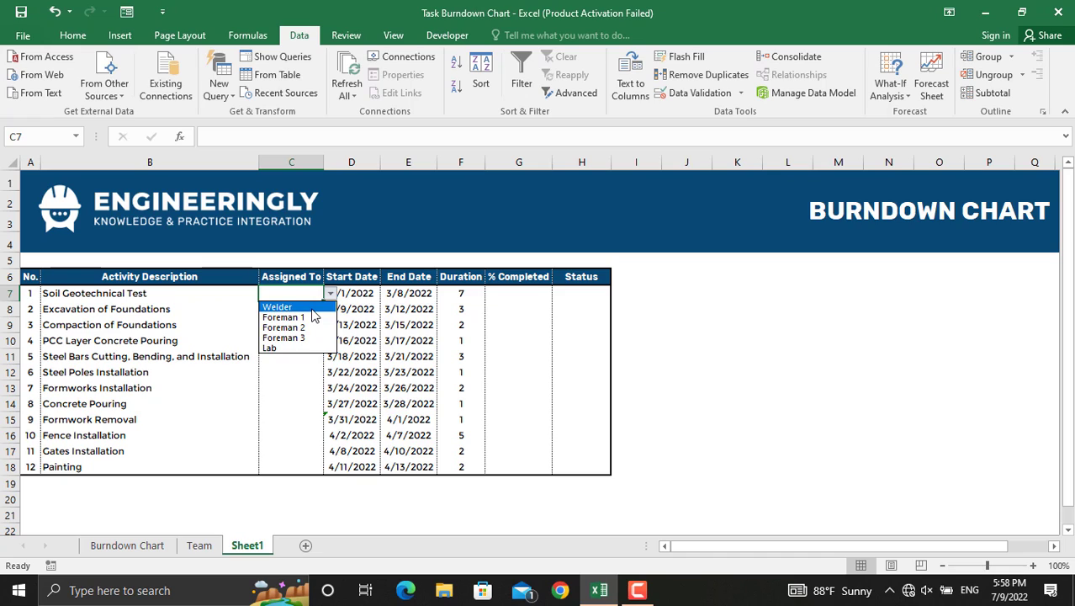
left_click(310, 304)
left_click(311, 309)
left_click(331, 308)
left_click(304, 342)
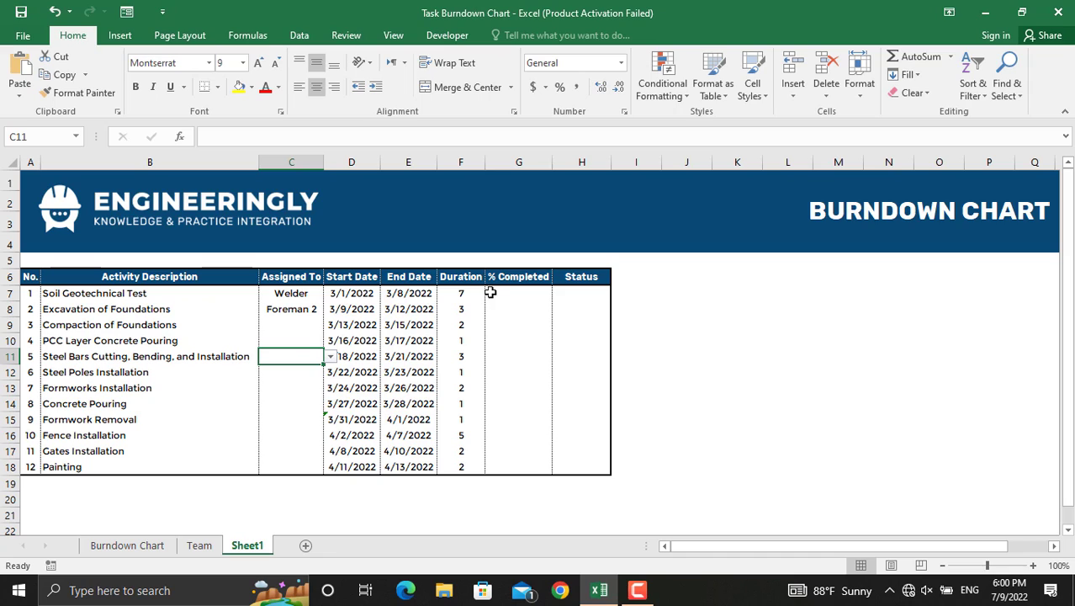
left_click_drag(520, 288, 521, 473)
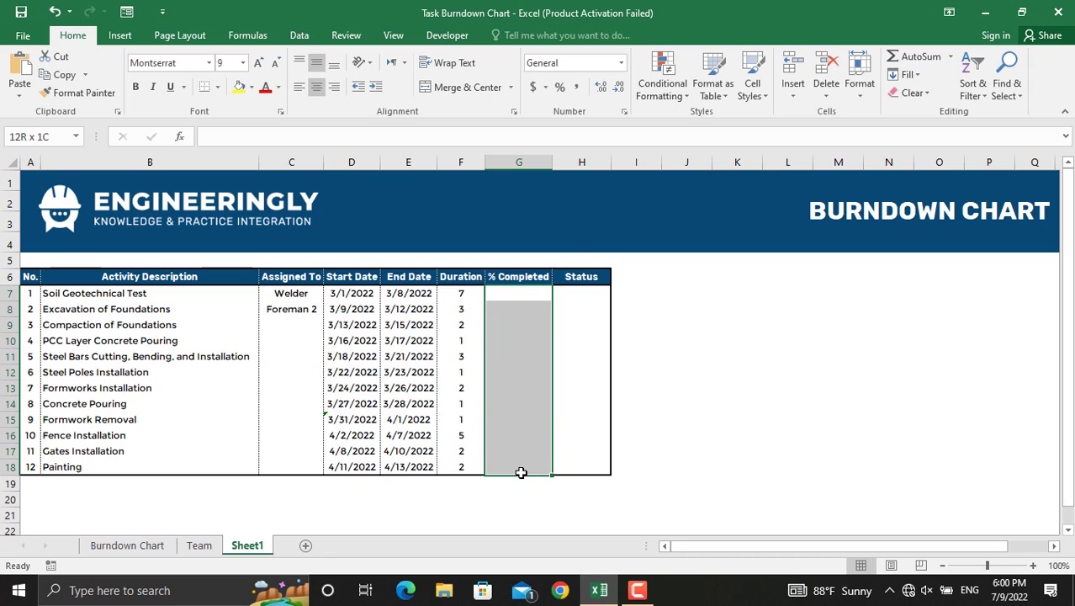
- Add a dark blue data bar rule to G7:G18 with fixed minimum 0 and maximum 1
left_click(662, 83)
mouse_move(698, 192)
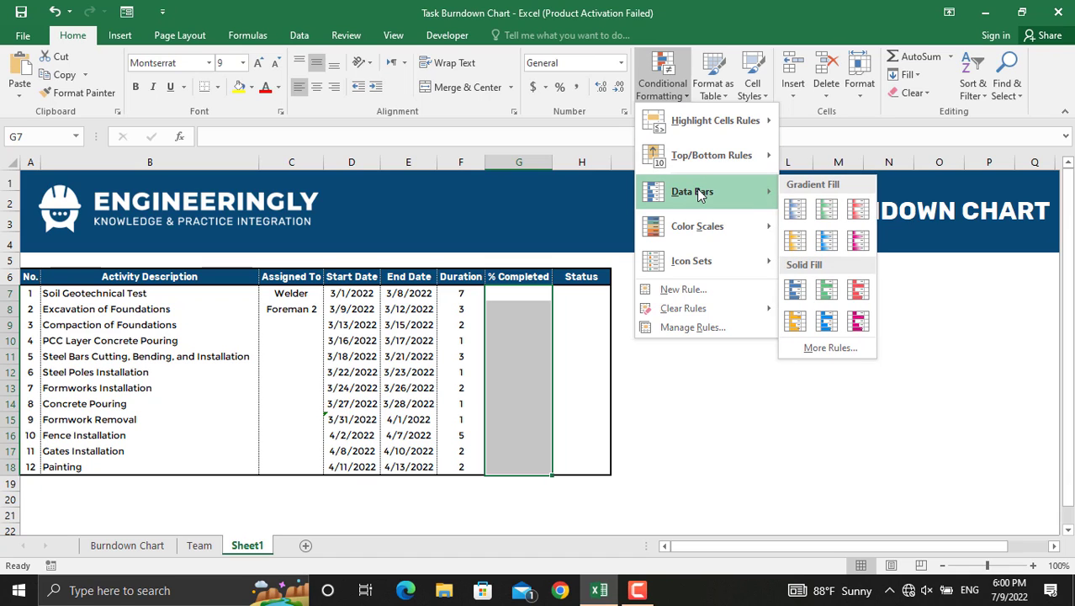
left_click(828, 348)
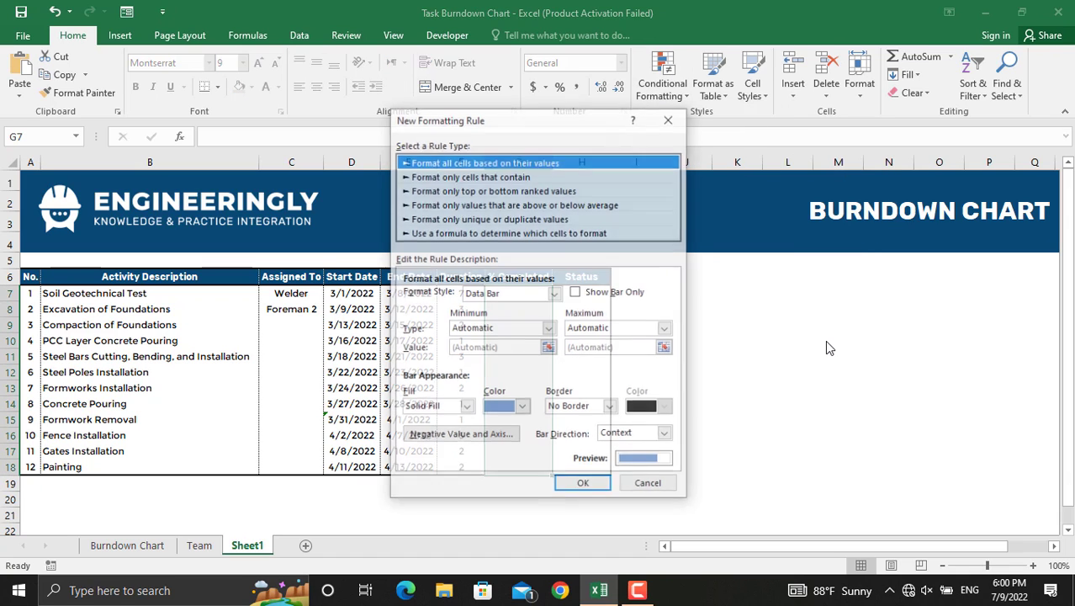
left_click(549, 328)
left_click(535, 354)
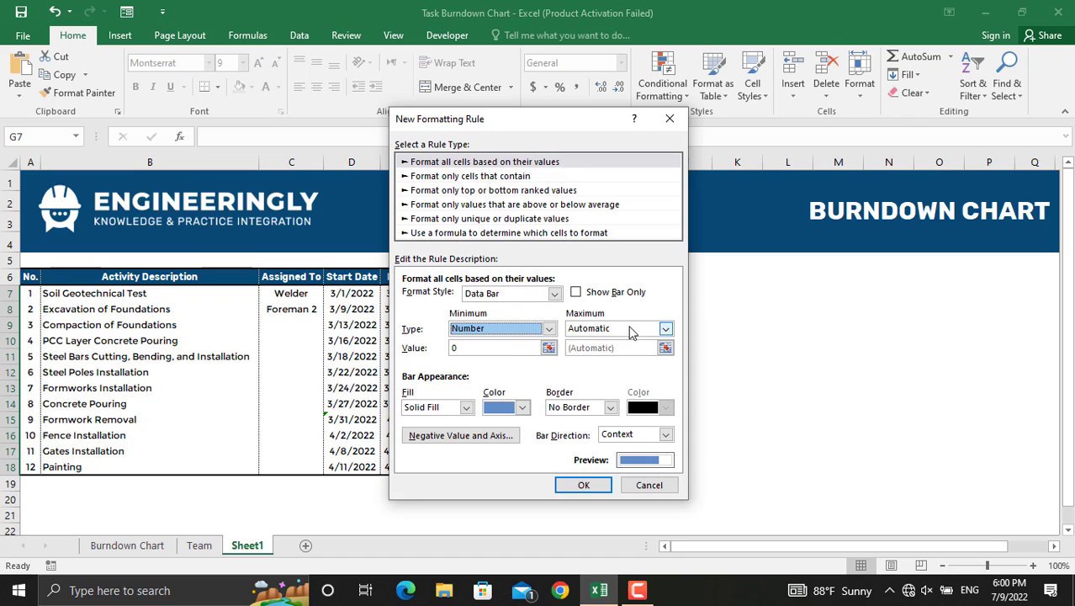
left_click(665, 328)
left_click(654, 356)
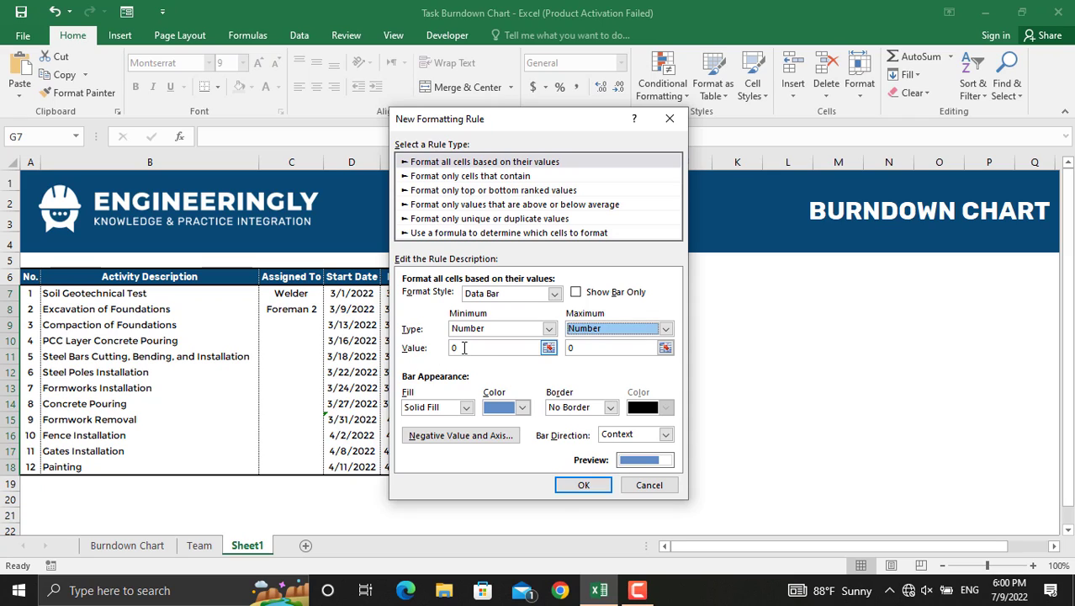
left_click(577, 350)
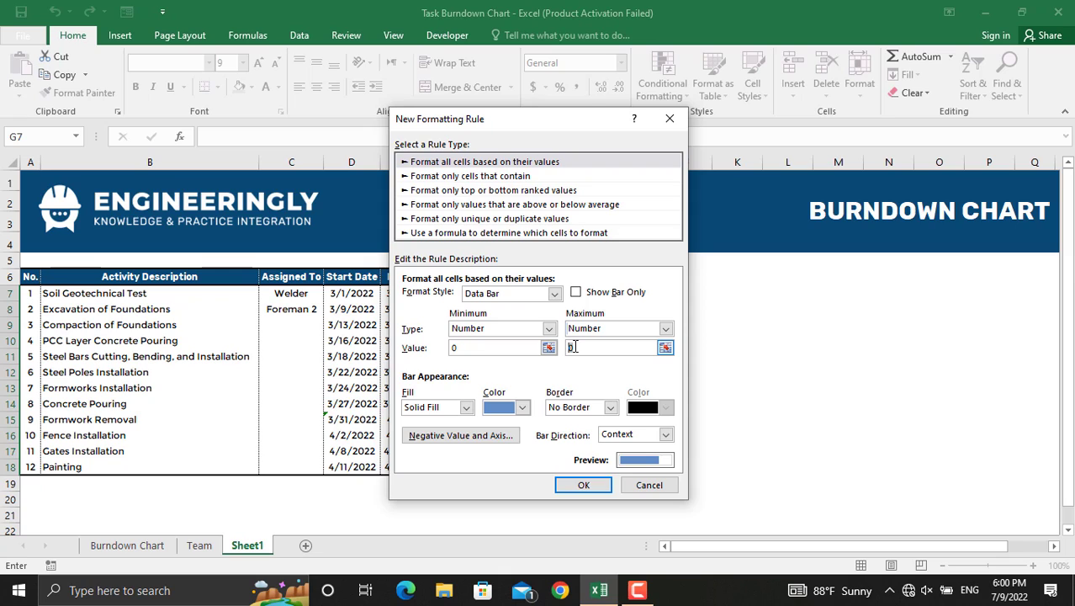
left_click(522, 409)
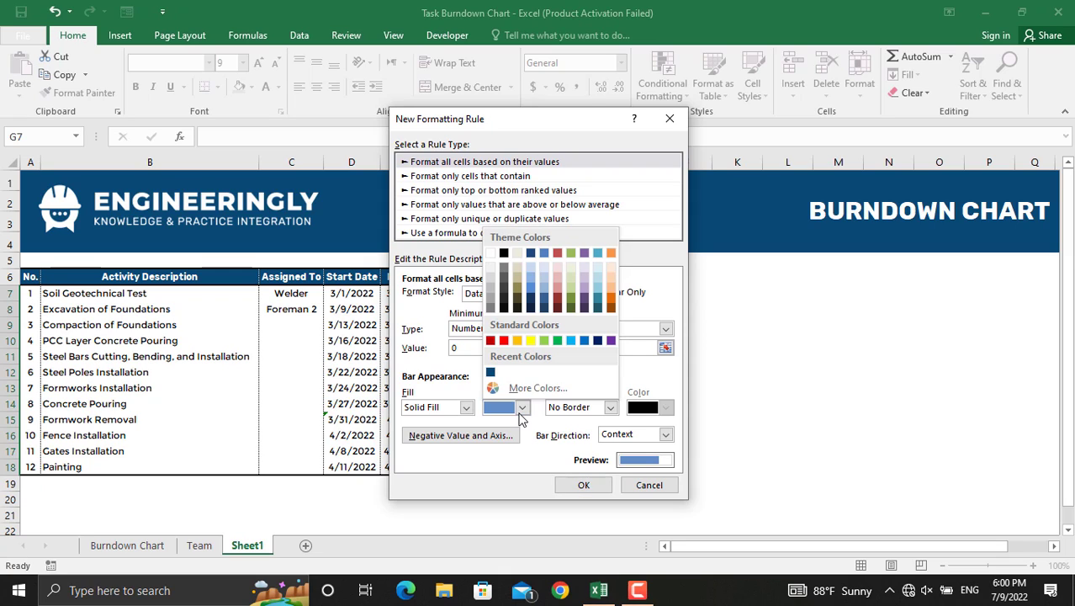
left_click(491, 371)
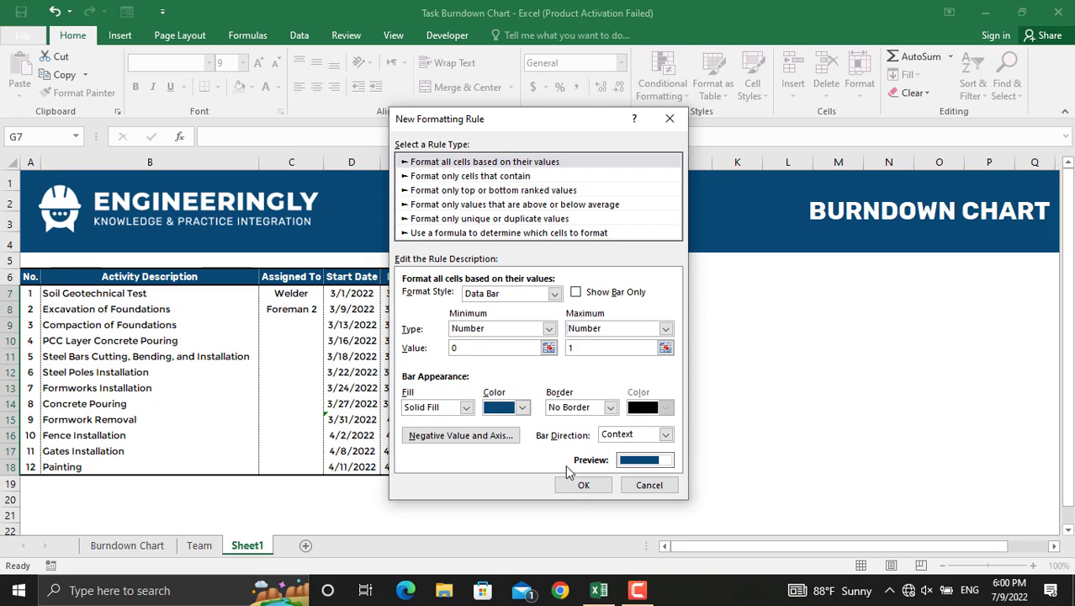
left_click(582, 485)
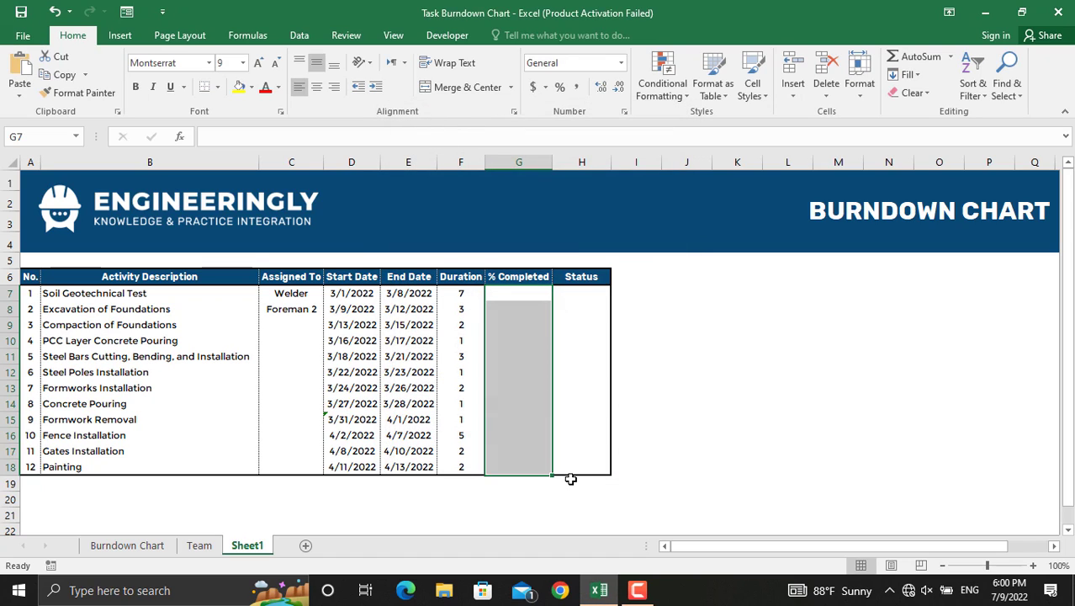
- Format the completion cells as percent and enter 50% for task 1, 100% for task 2
left_click(560, 87)
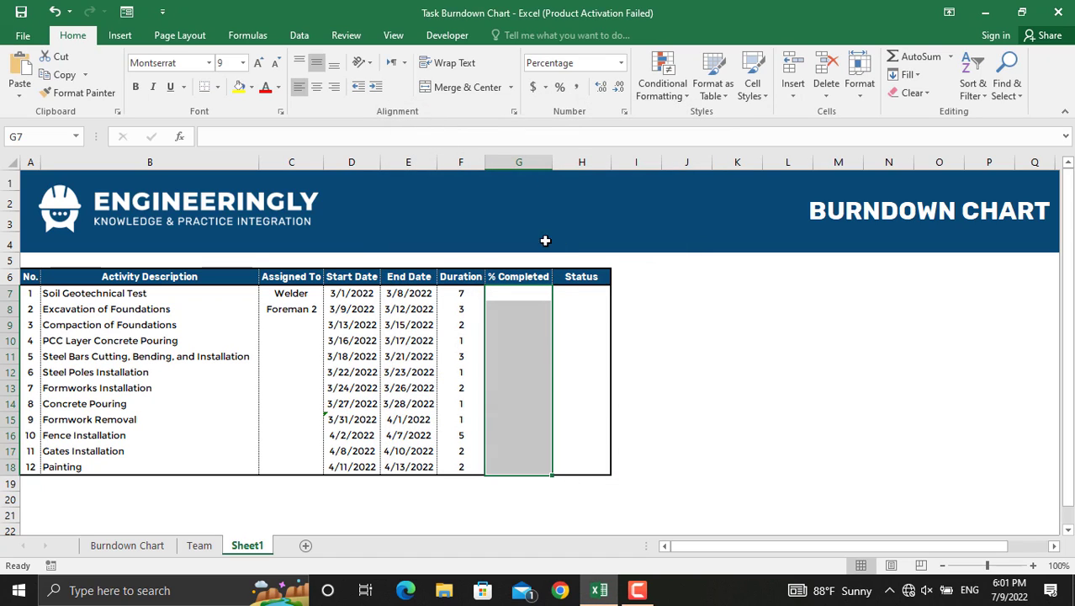
left_click(540, 294)
type("50")
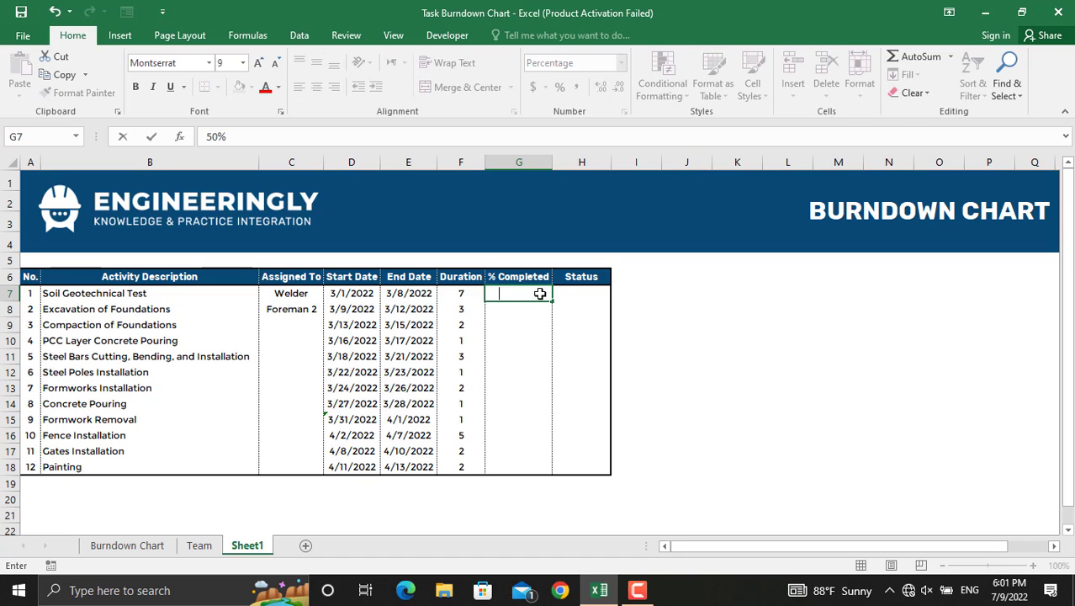
key("Return")
type("100")
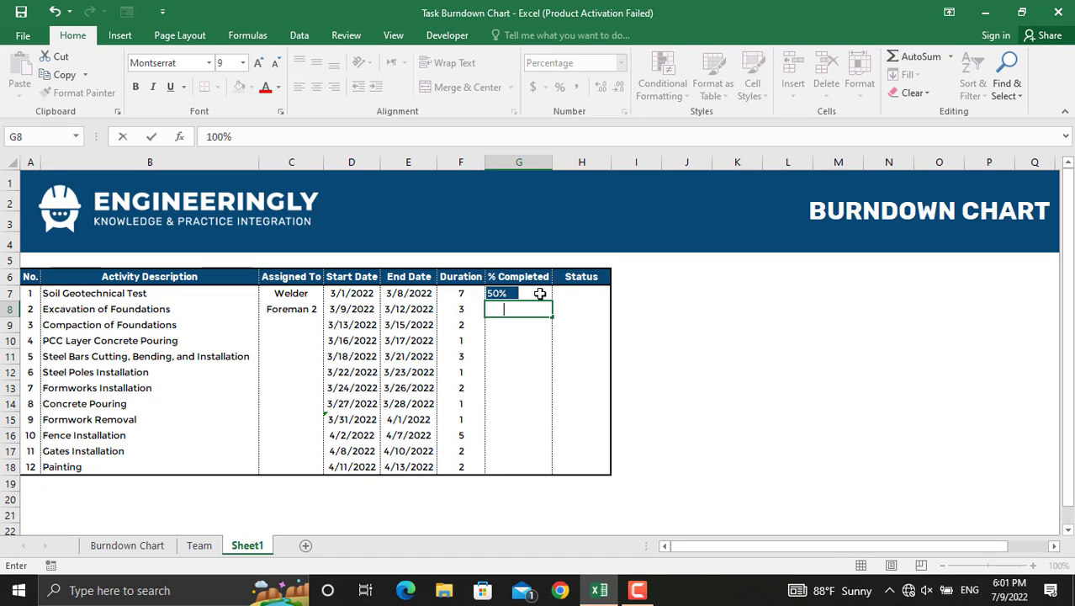
key("Return")
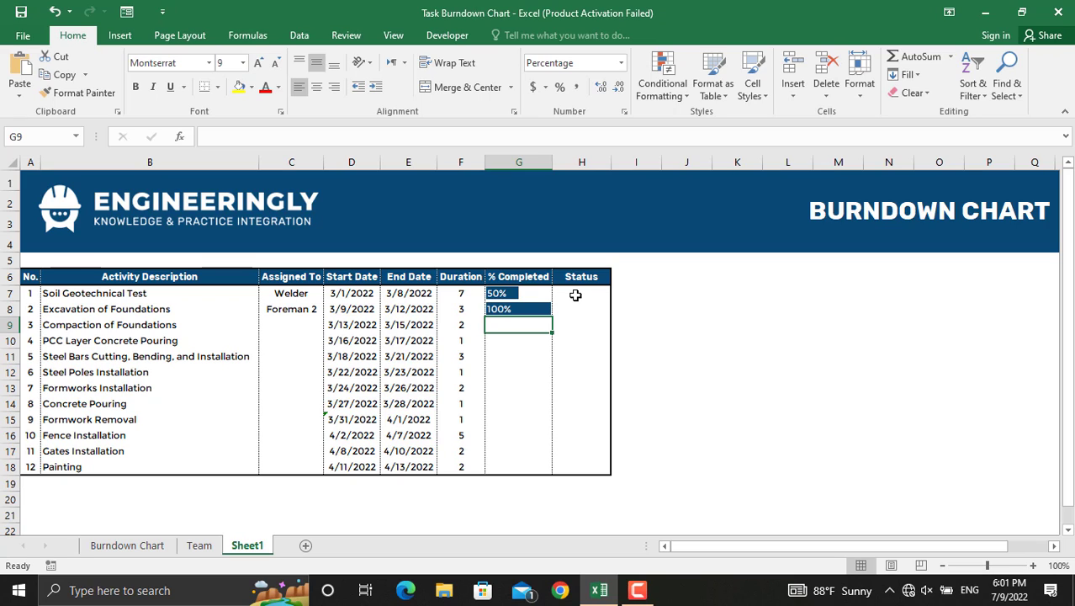
left_click_drag(575, 295, 582, 434)
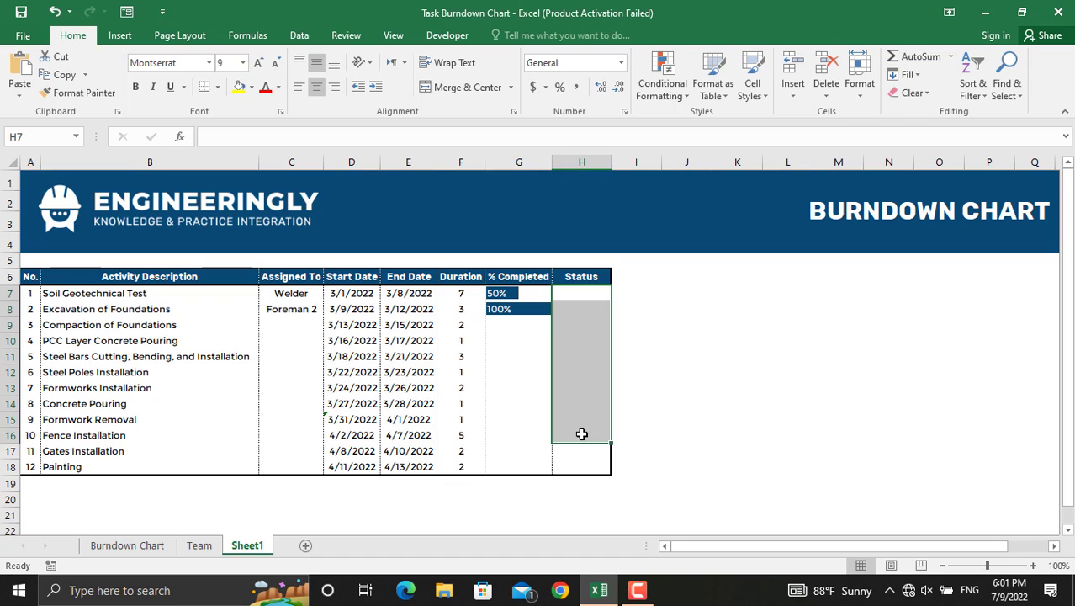
- Enter =IF(G7=100%,"Completed","In Progress") in H7 and fill it down to H18
left_click(580, 293)
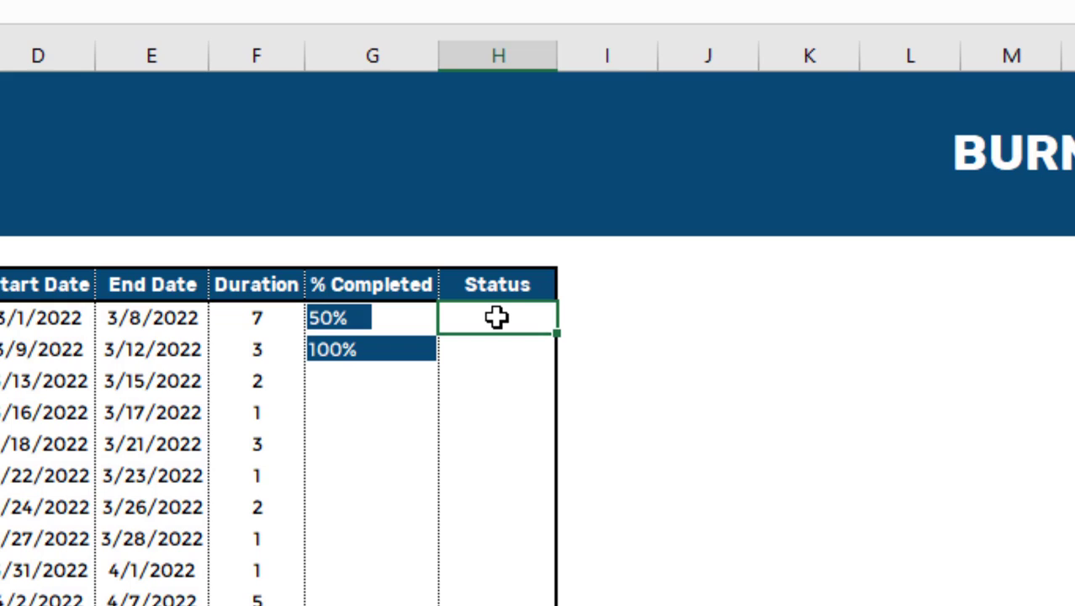
type("=IF")
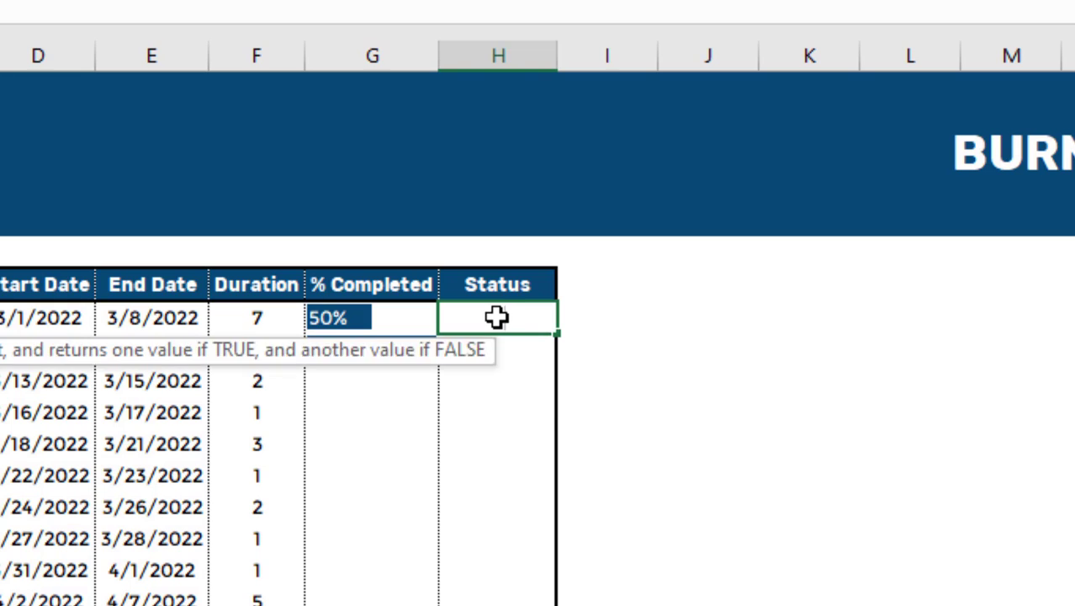
type("(")
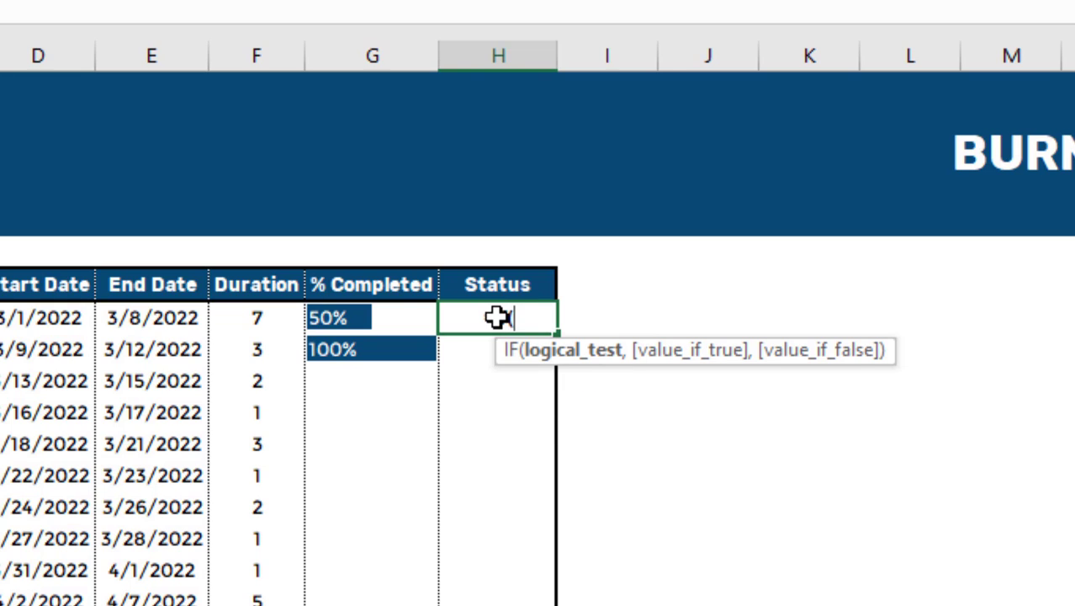
left_click(357, 308)
type("=100")
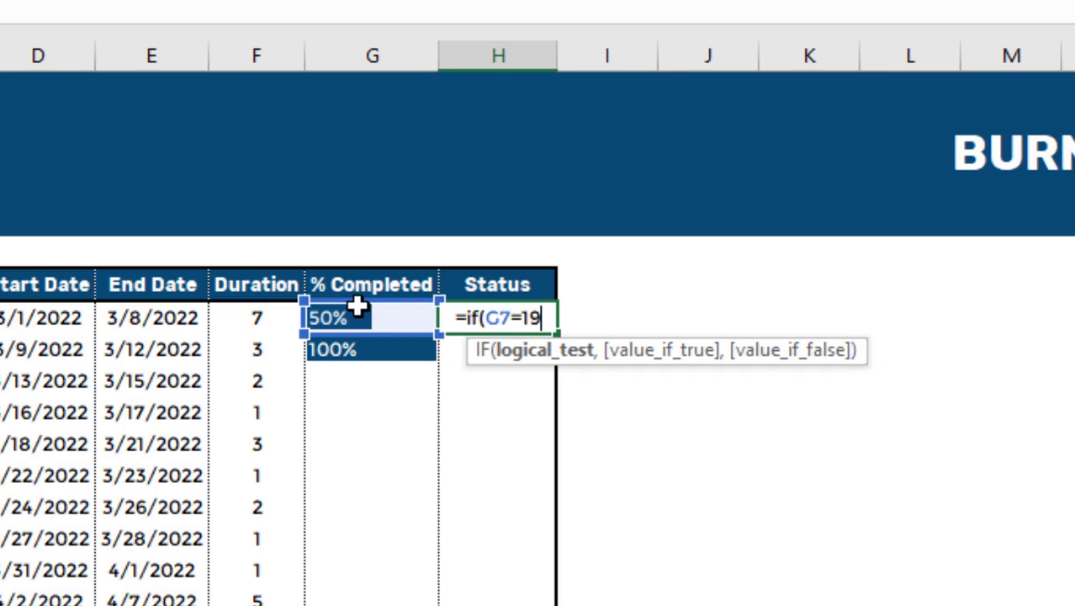
type("%,\"Comp")
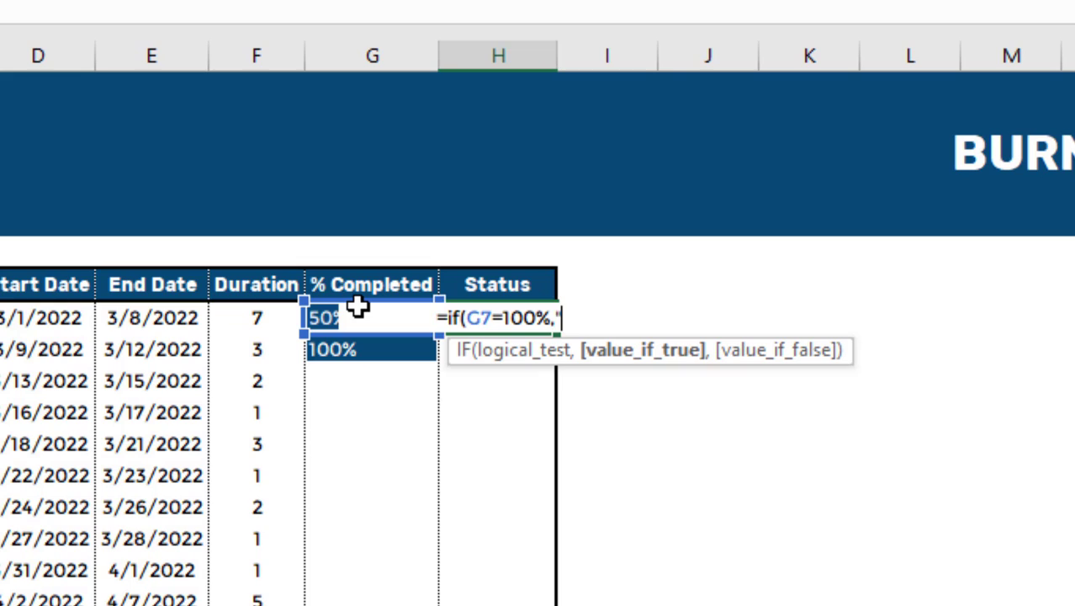
type("leted\"")
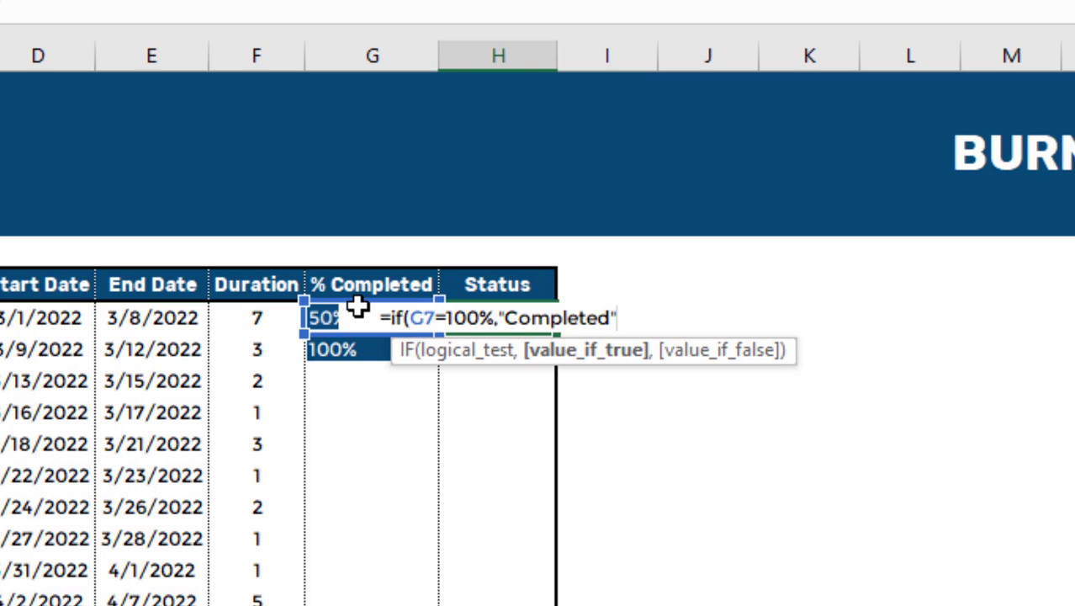
type(",\"In Progress\")")
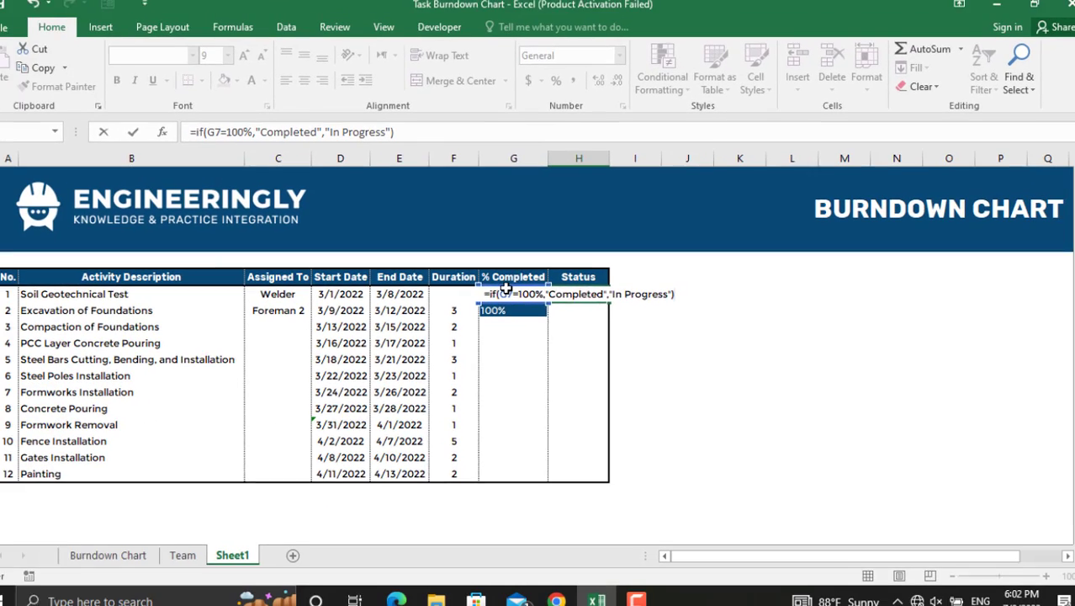
key("Return")
left_click_drag(612, 315, 611, 472)
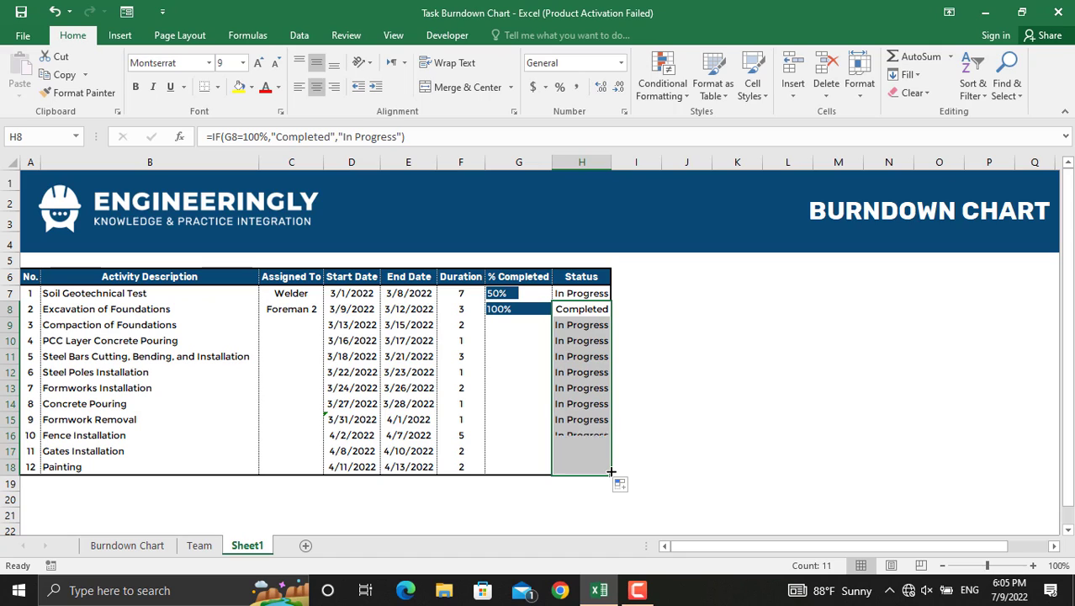
- Set task 3 to 100% and task 4 to 50% complete
double_click(509, 325)
type("100")
key("Return")
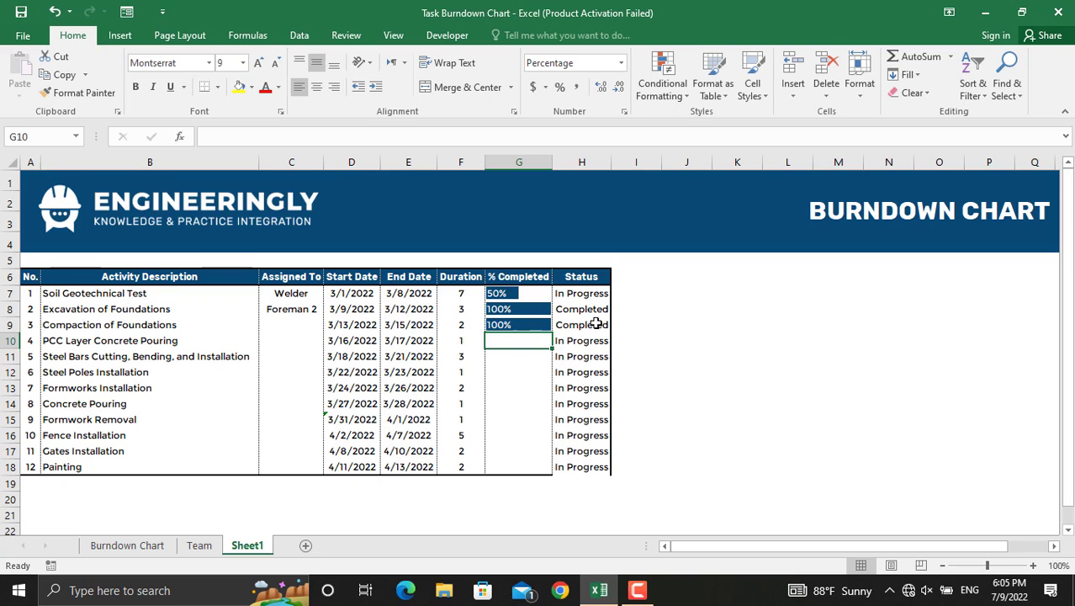
type("50")
key("Return")
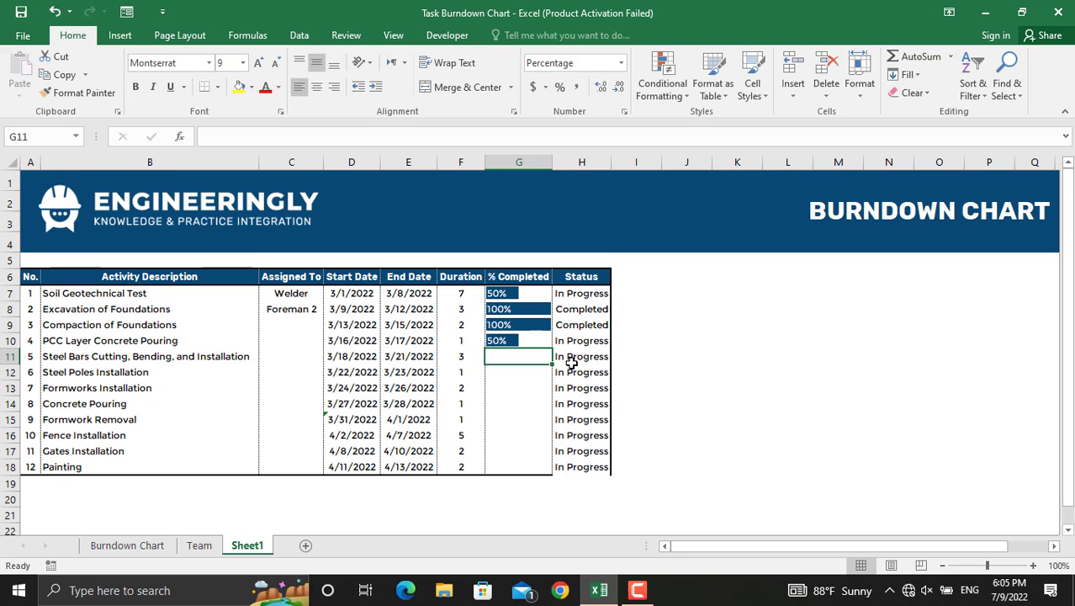
left_click_drag(579, 292, 583, 467)
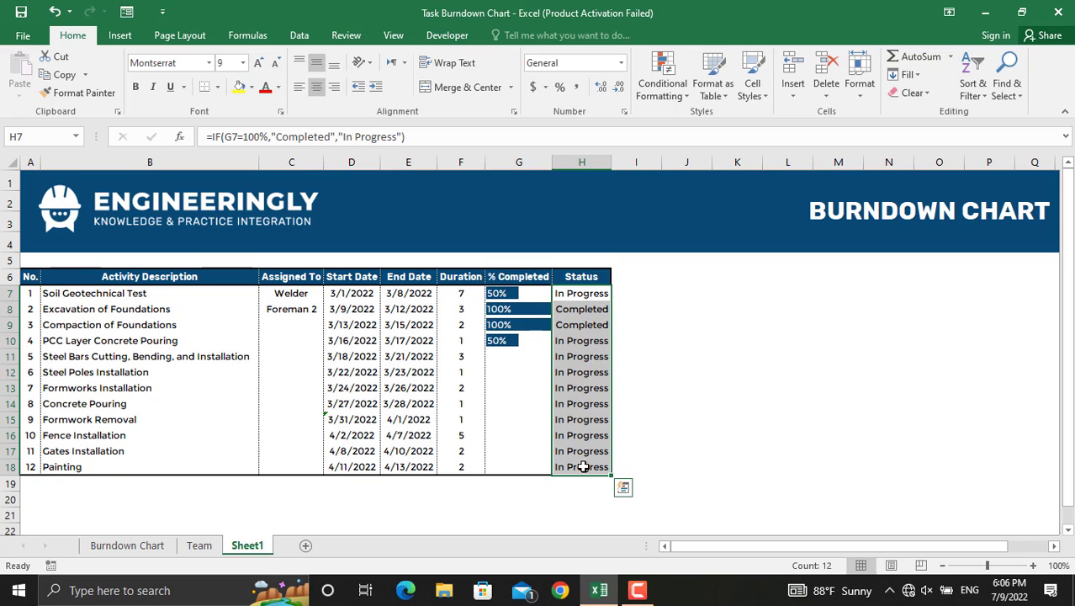
- Add an Equal To 'Completed' highlight rule with a custom dark blue font colour
left_click(664, 78)
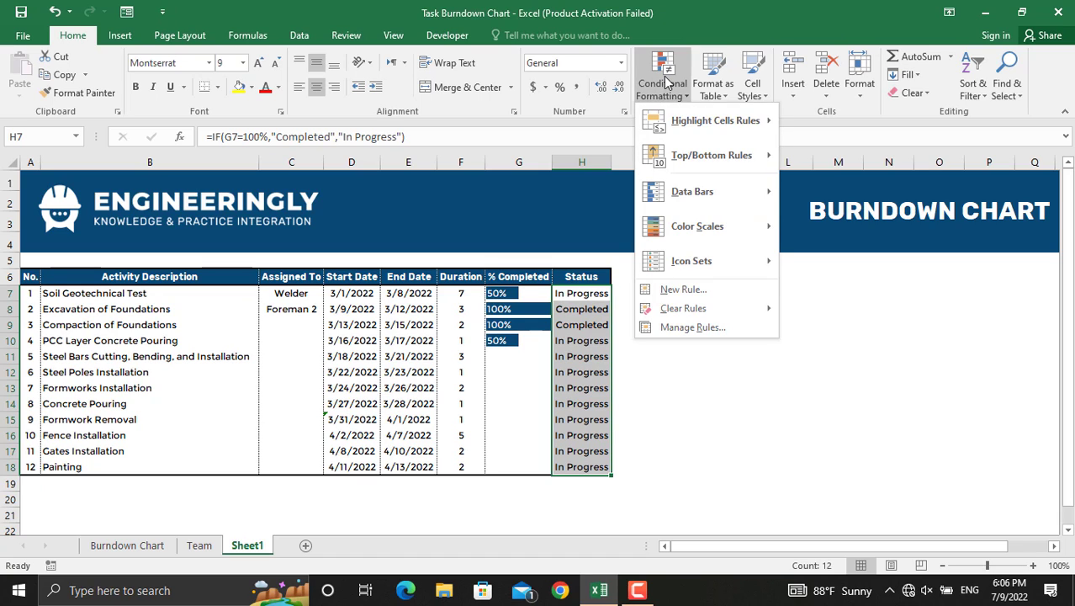
mouse_move(689, 120)
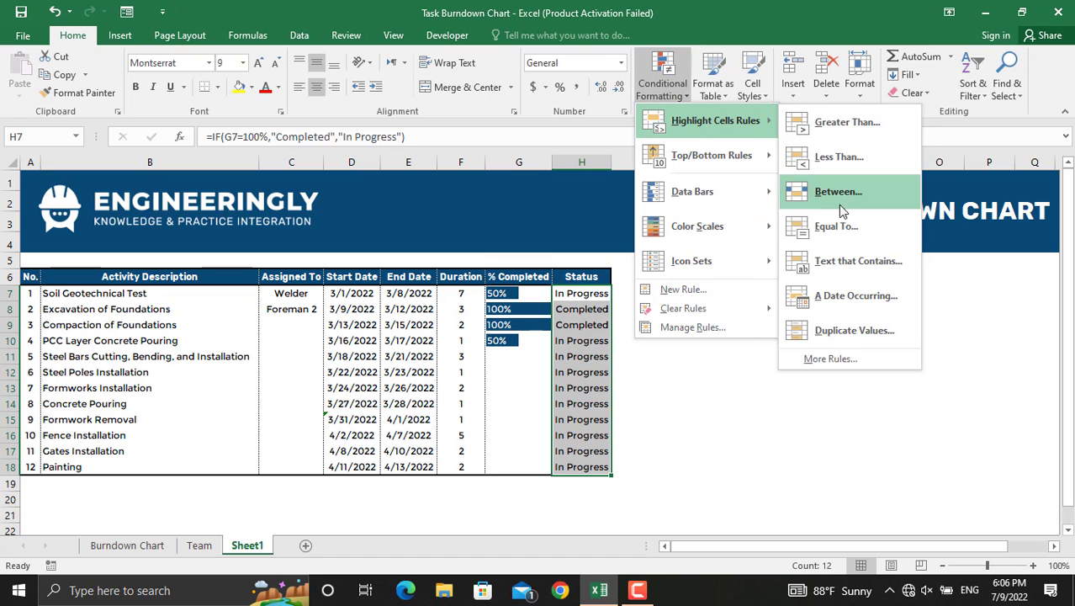
left_click(833, 228)
type("Completed")
left_click(709, 312)
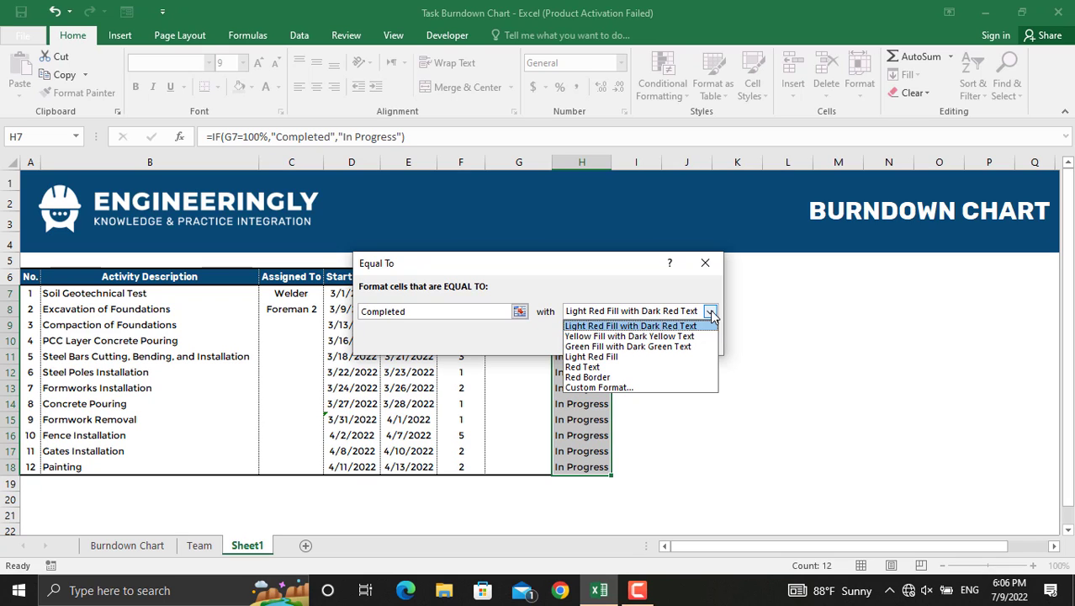
left_click(627, 388)
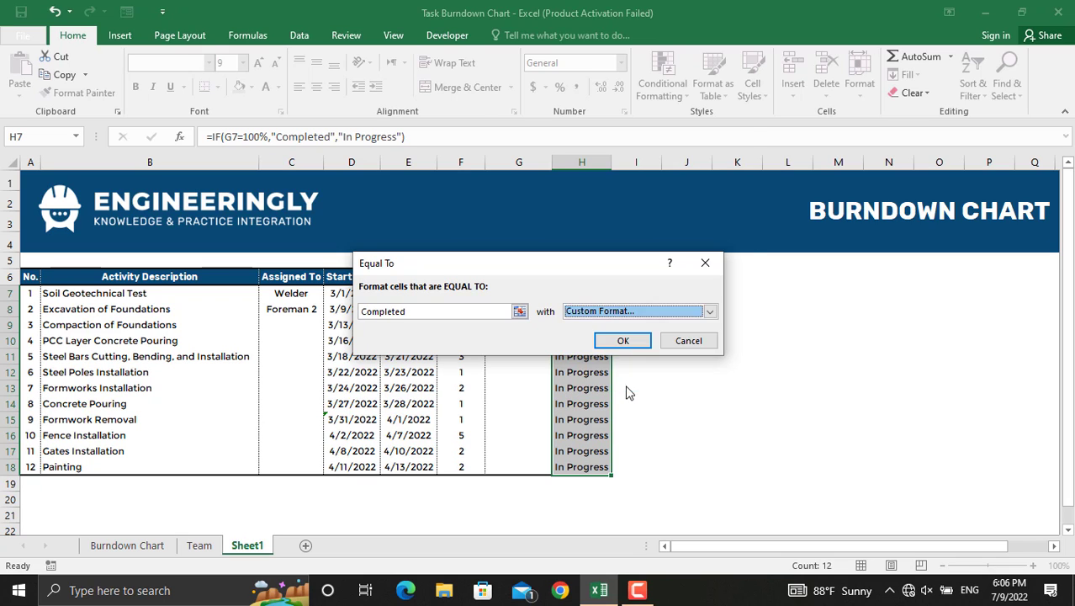
left_click(644, 251)
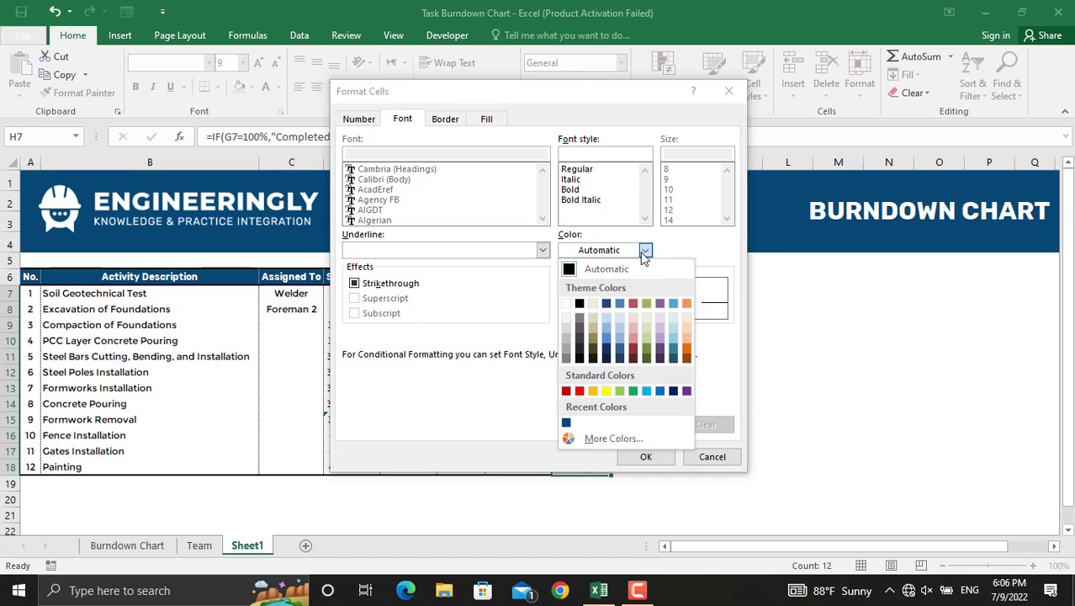
left_click(566, 421)
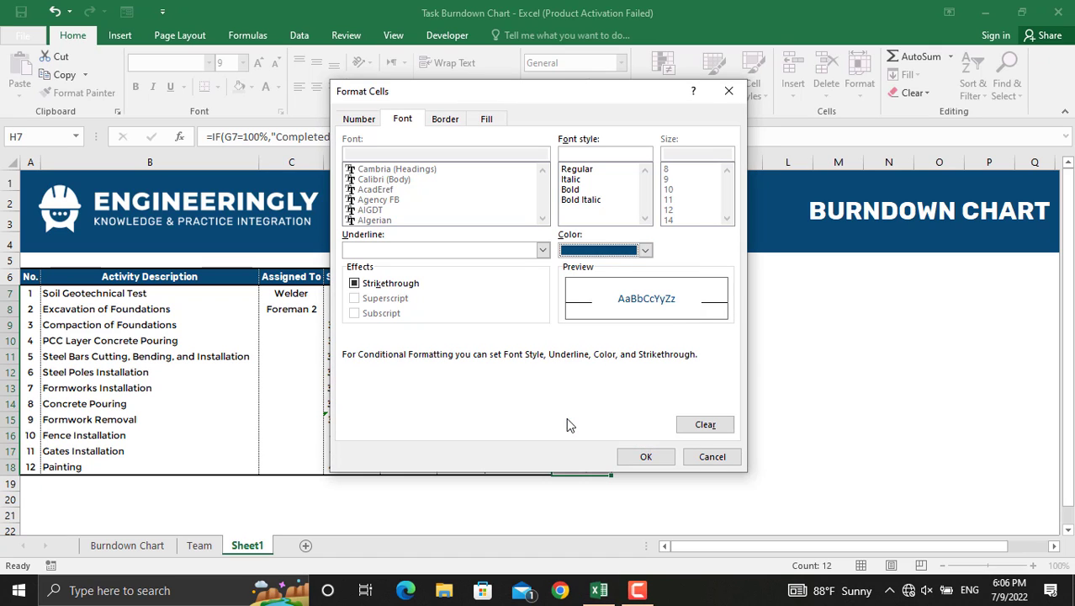
left_click(632, 456)
left_click(607, 342)
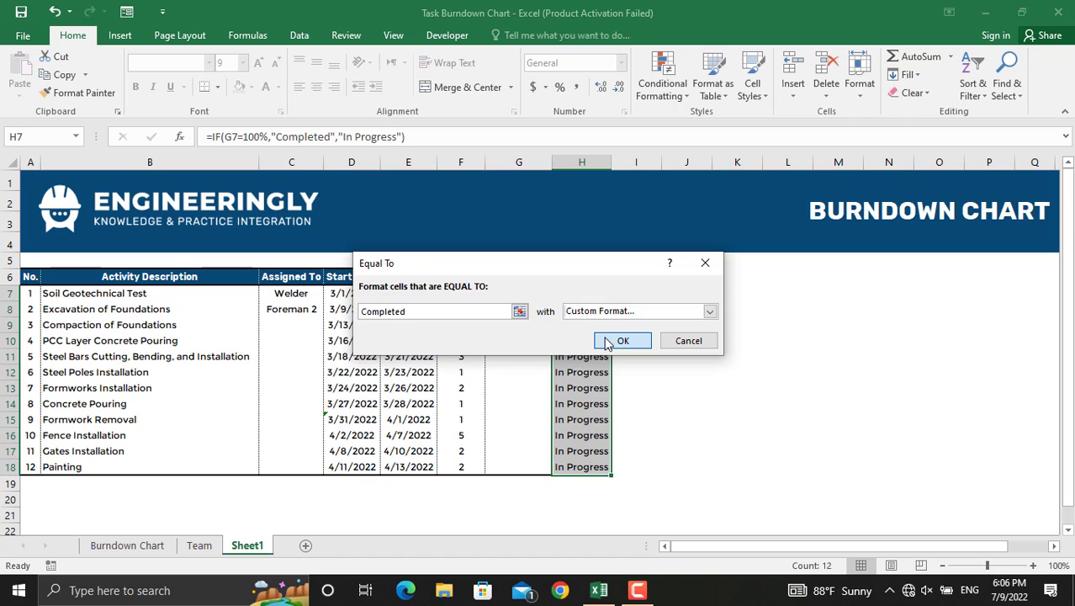
- Add an Equal To 'In Progress' highlight rule with a custom orange-gold font colour
left_click(662, 88)
mouse_move(686, 124)
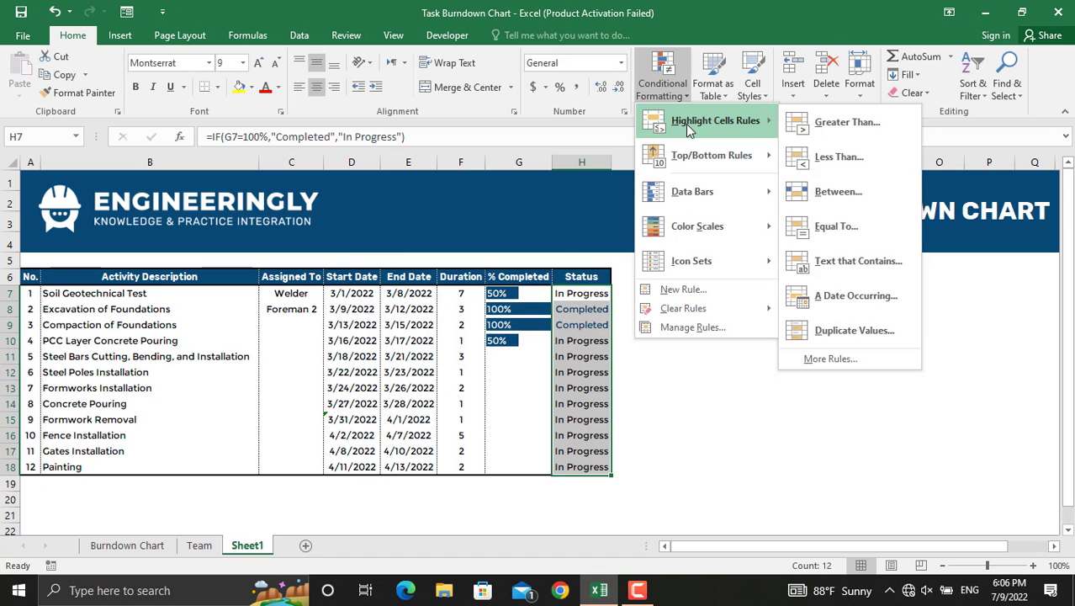
left_click(833, 227)
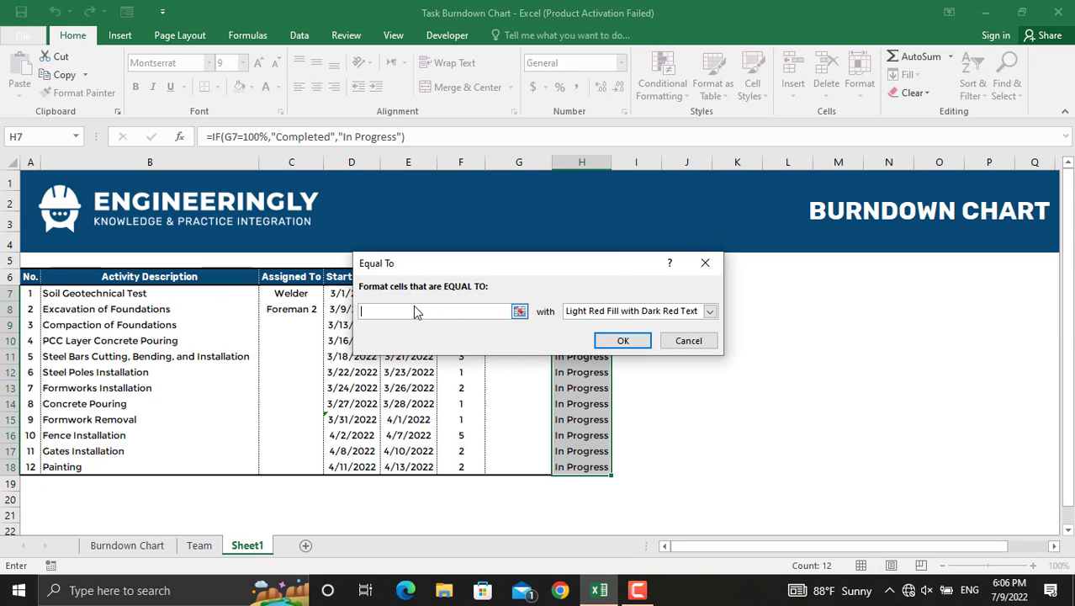
type("In Progress")
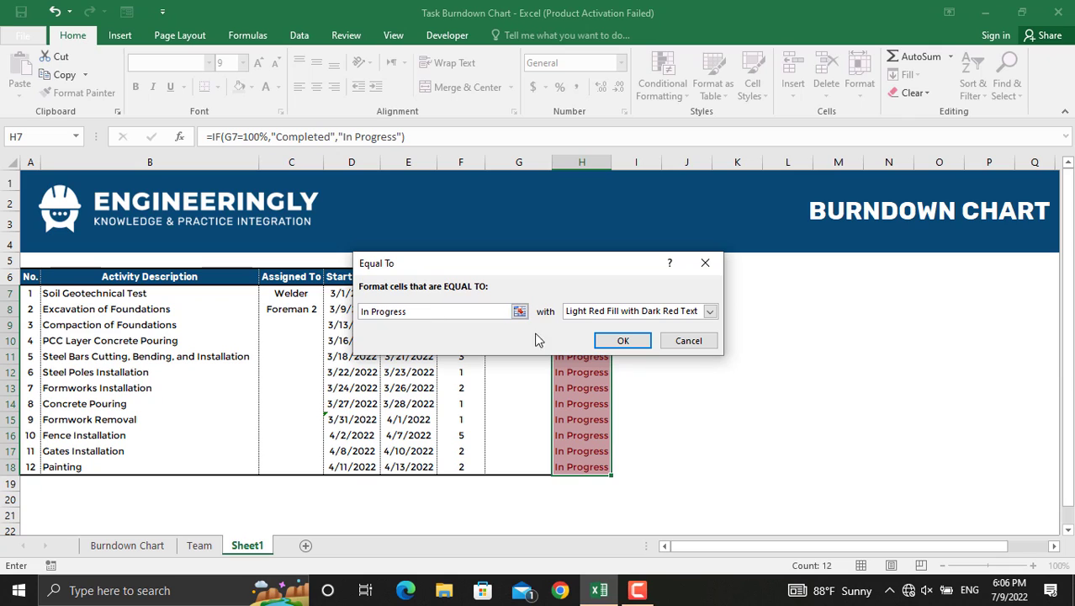
left_click(710, 312)
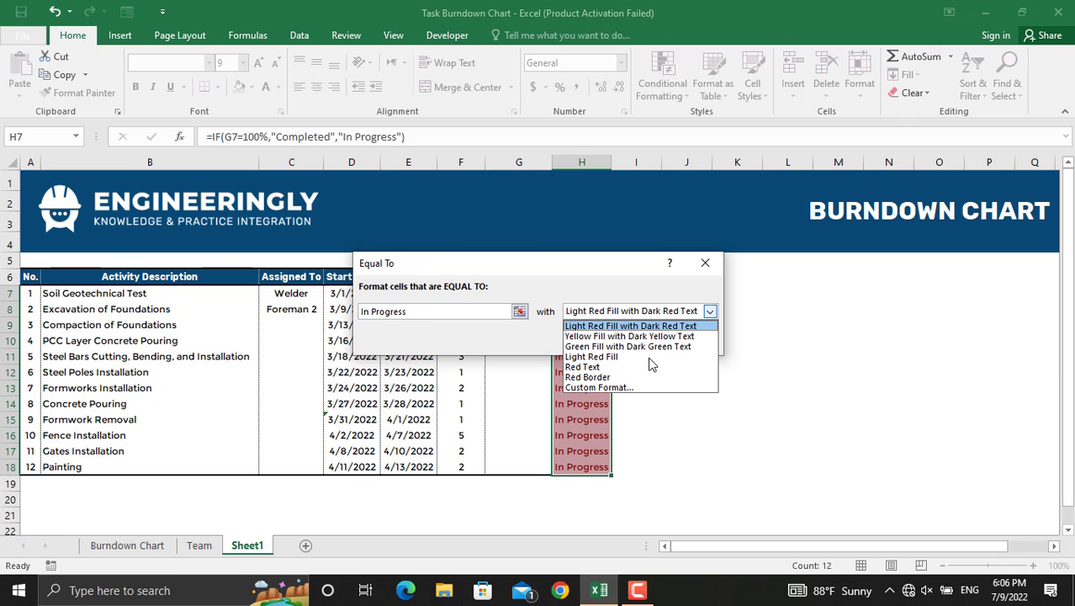
left_click(624, 389)
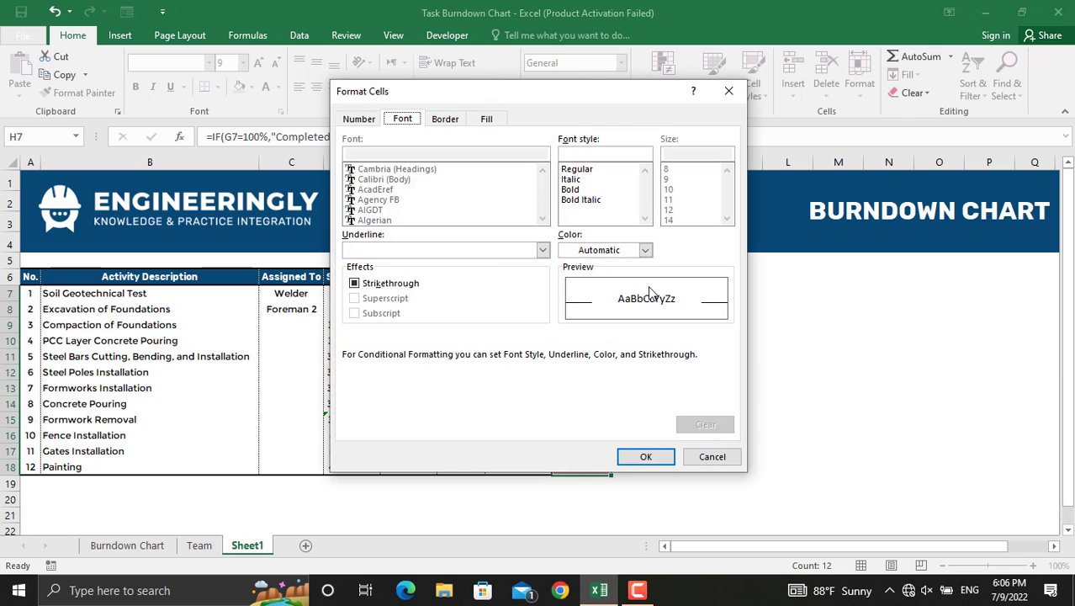
left_click(645, 250)
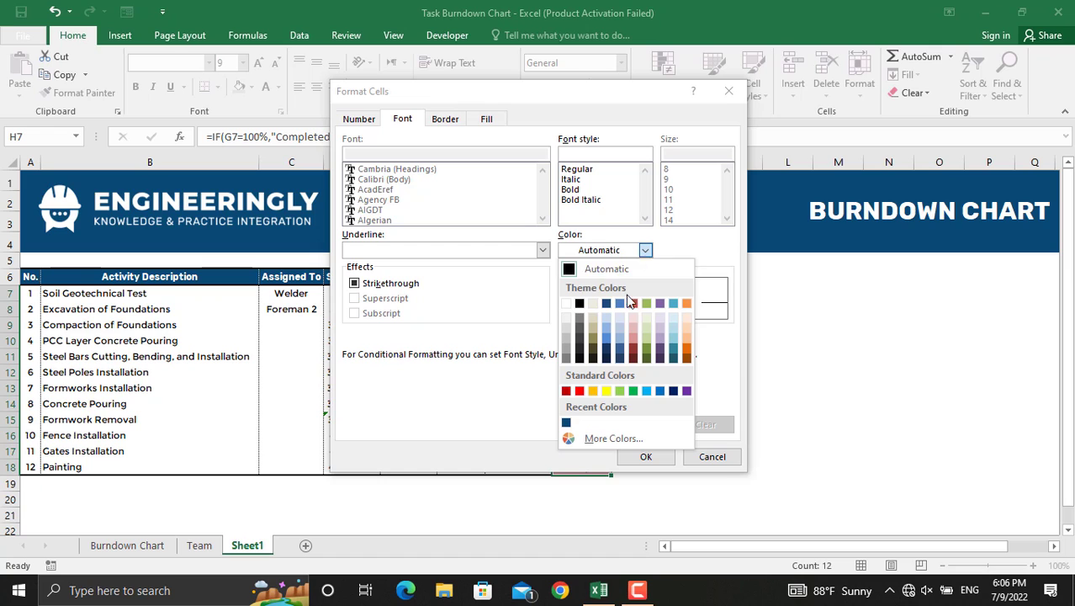
left_click(593, 391)
left_click(639, 455)
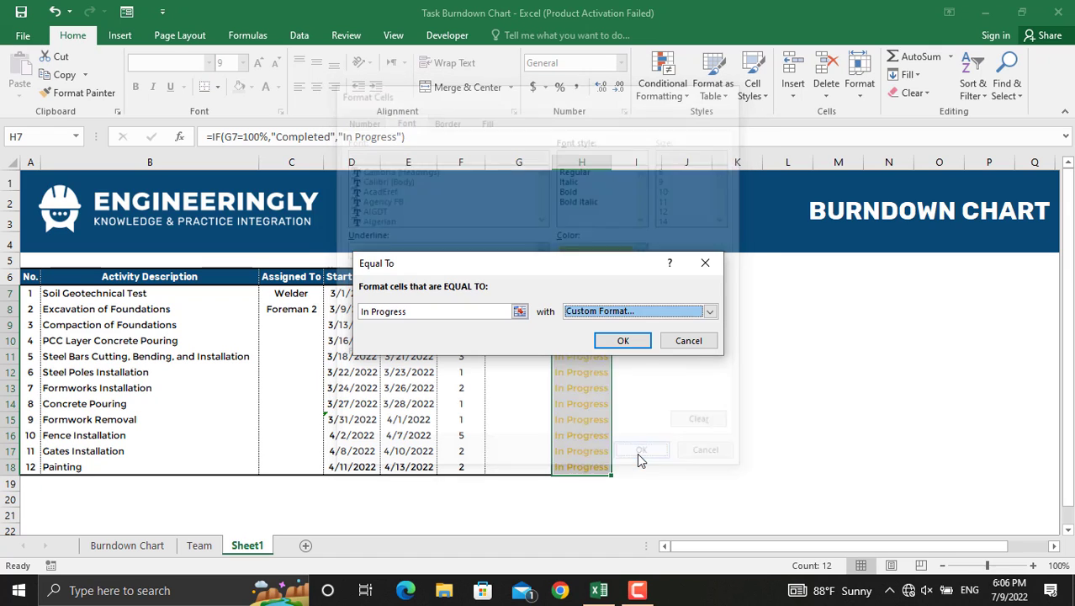
left_click(620, 340)
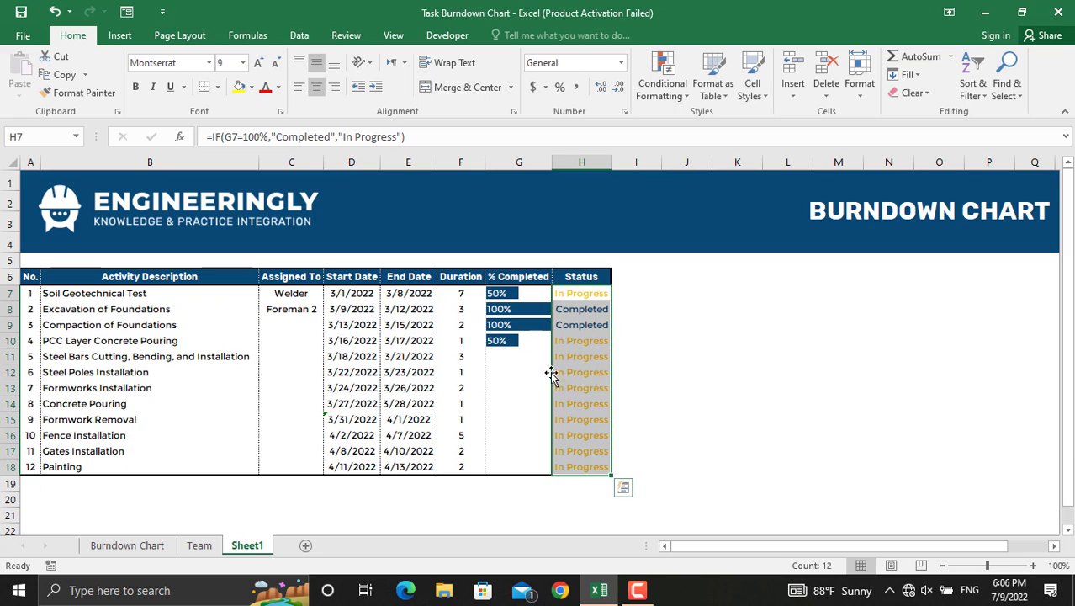
- Enter 100% in G11 for the Steel Bars task
left_click(509, 355)
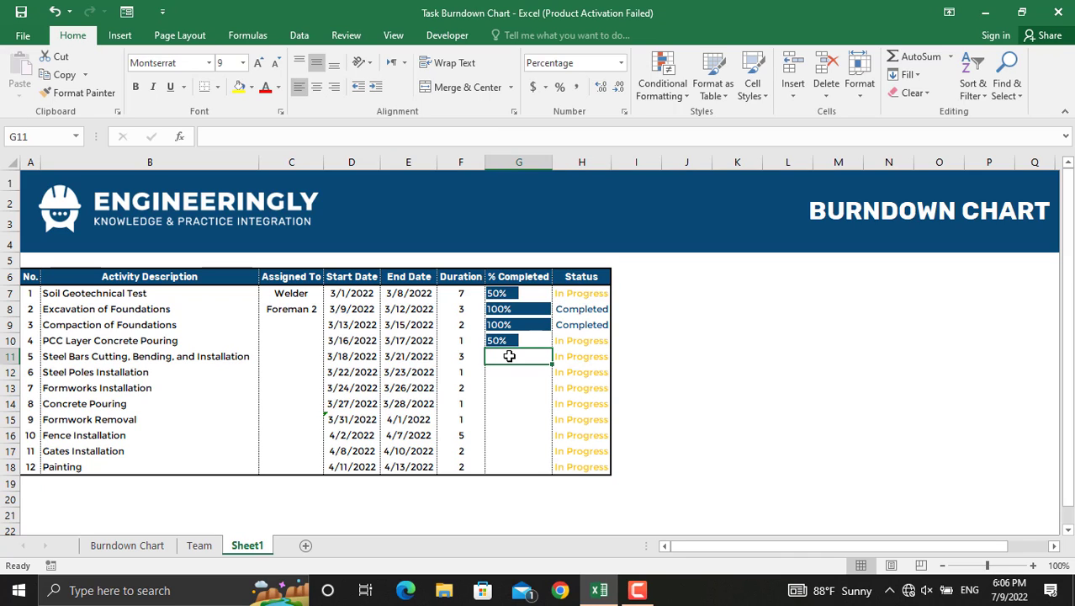
type("100%")
key("Return")
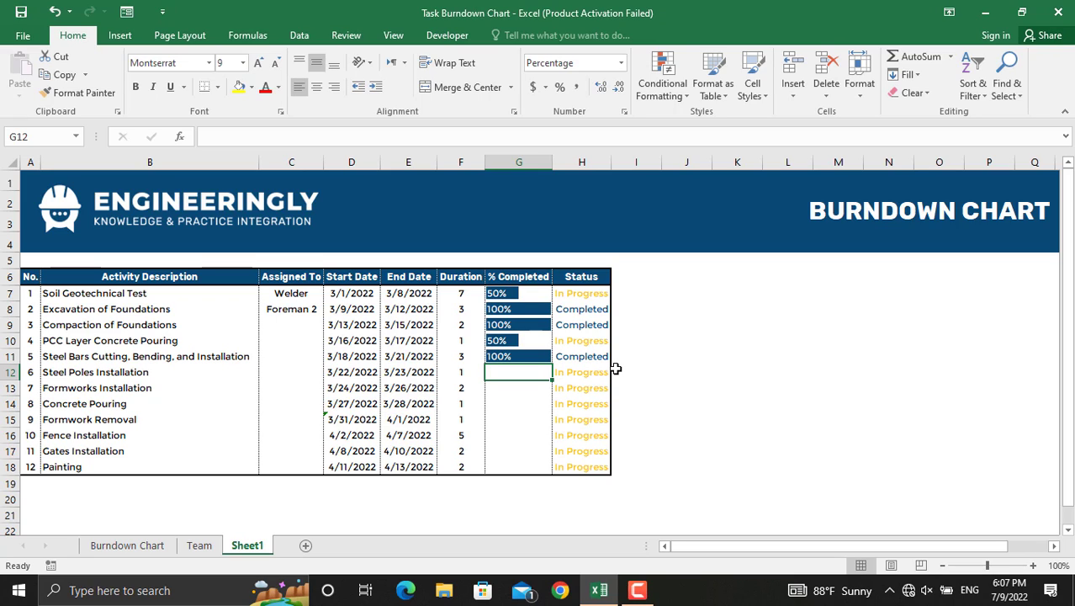
left_click(688, 278)
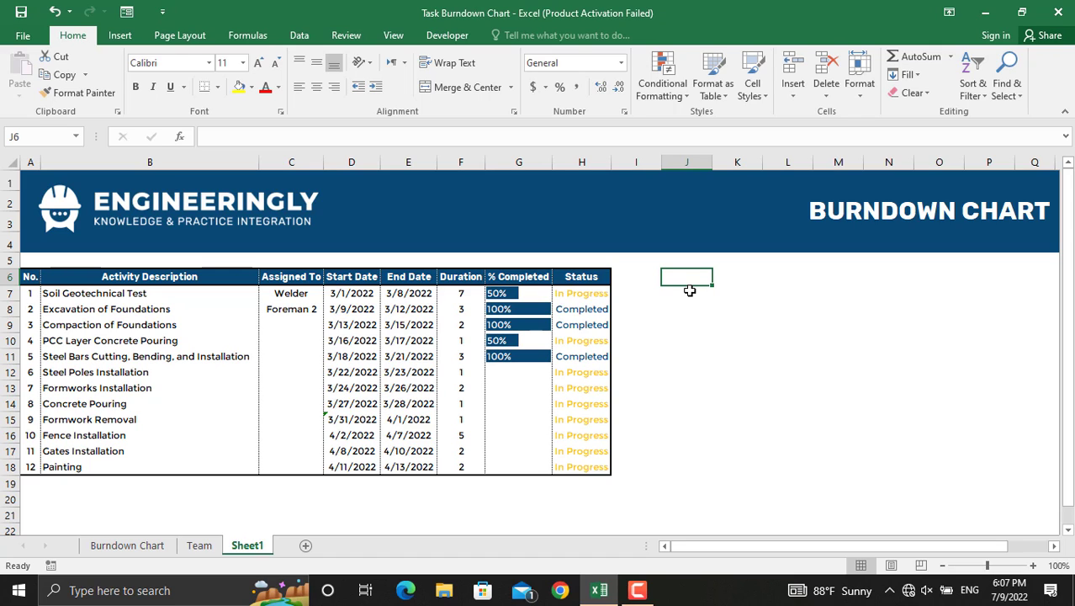
- Count the tasks in J6 with =COUNT(A7:A18), giving 12
type("=count")
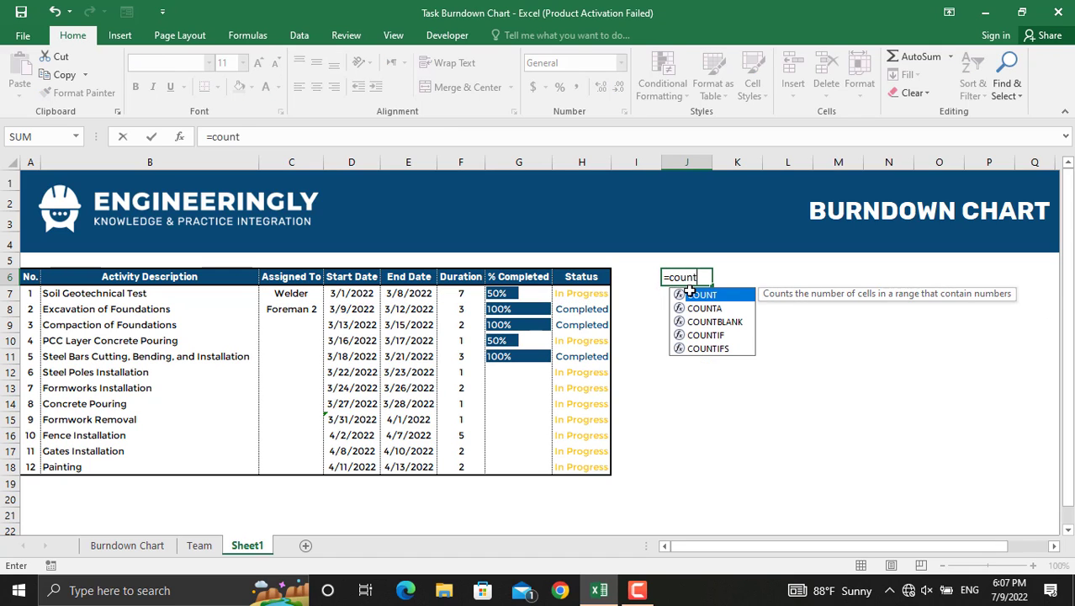
type("(")
left_click_drag(34, 292, 35, 469)
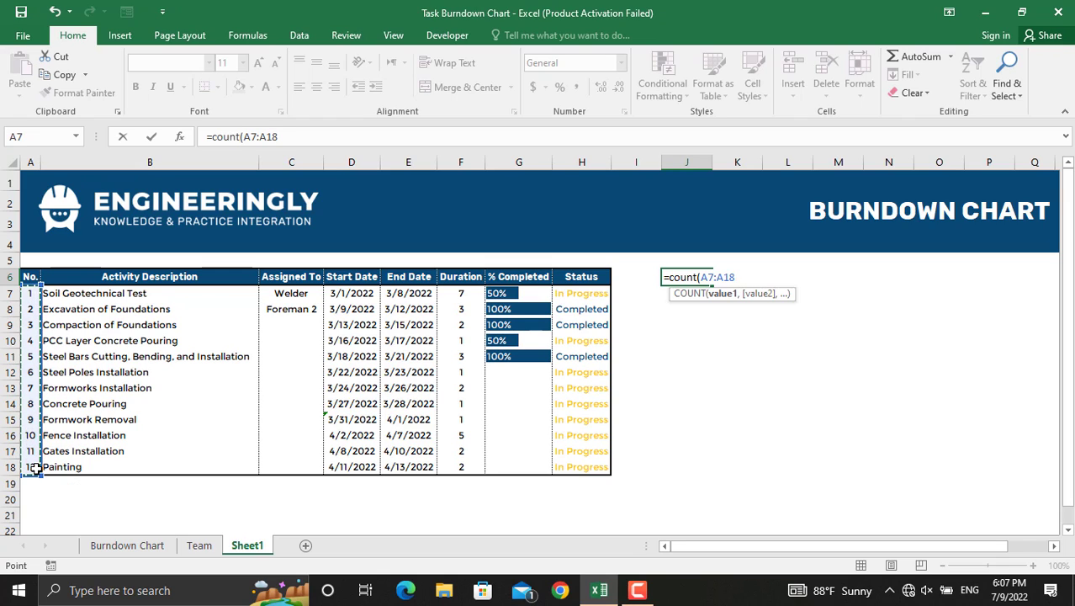
key("Return")
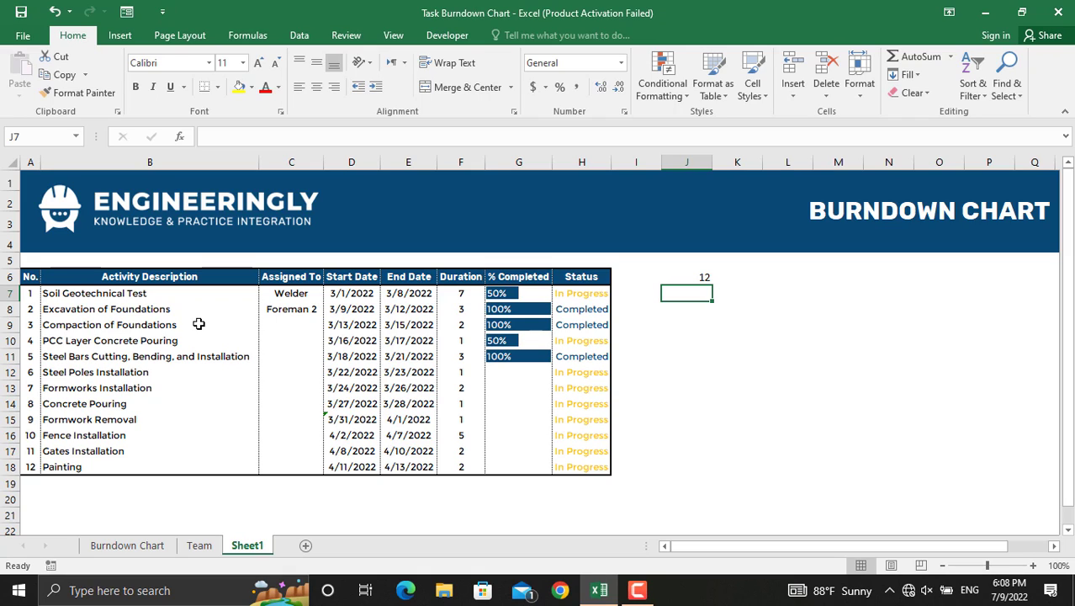
- Enter =J6-1 in J7 and fill it down to J18, counting down to 0
type("=")
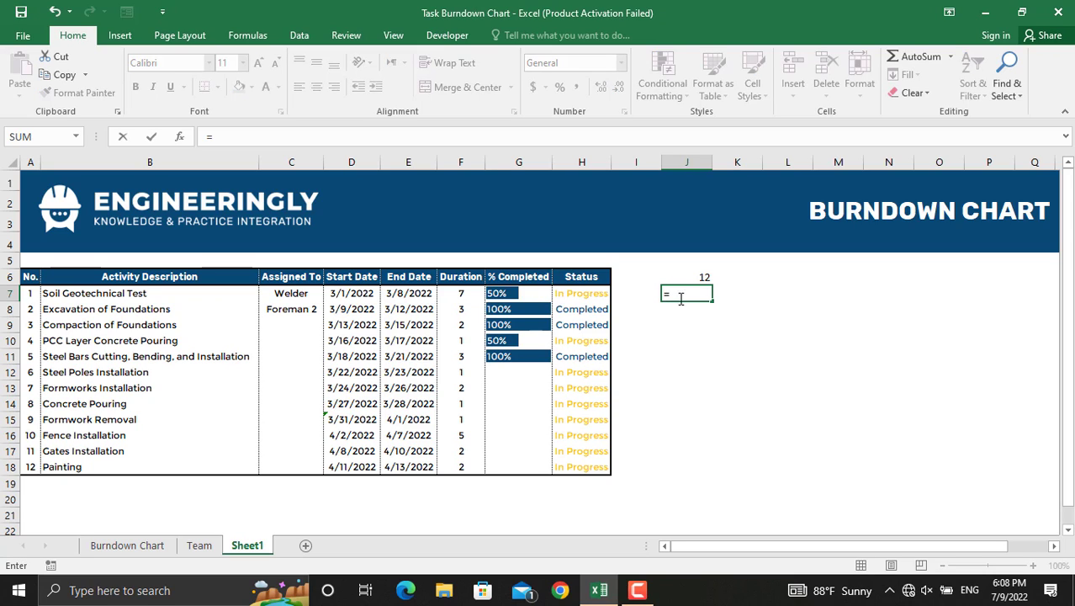
left_click(705, 278)
type("-")
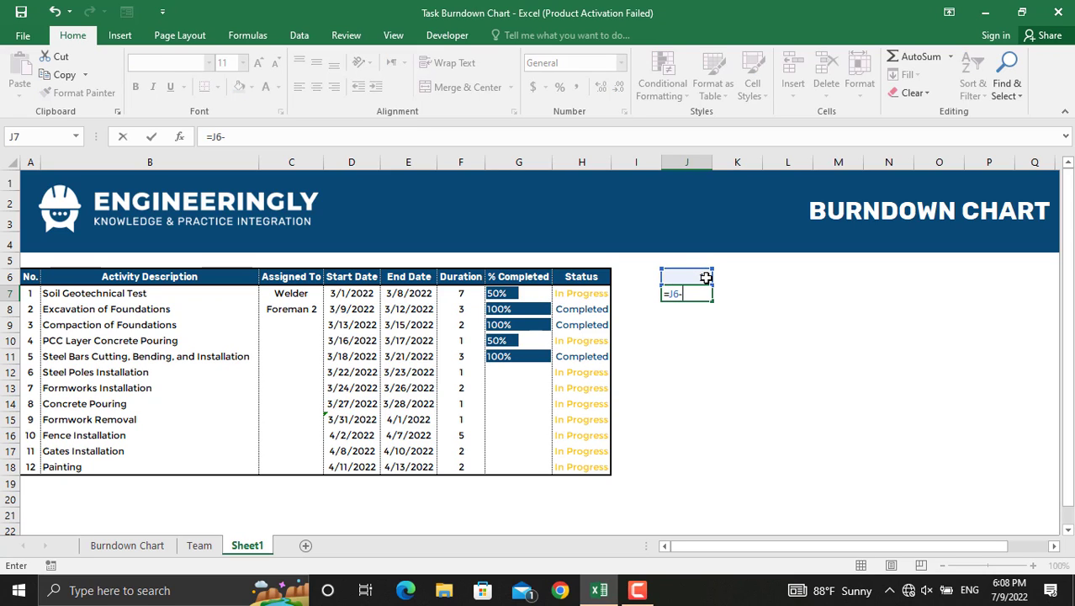
type("1")
key("Return")
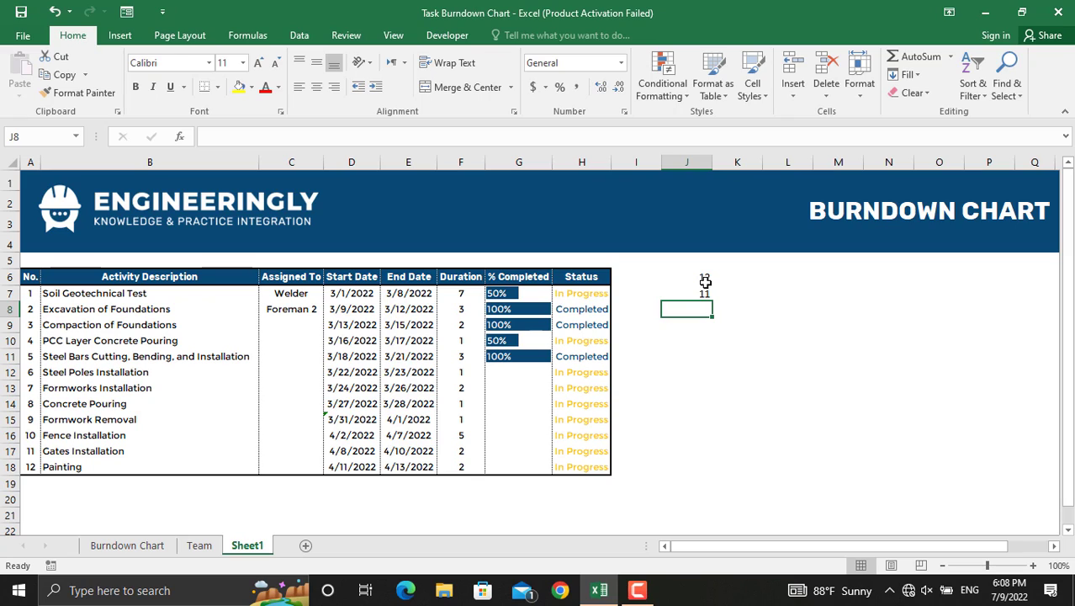
left_click(707, 294)
left_click_drag(713, 301, 713, 476)
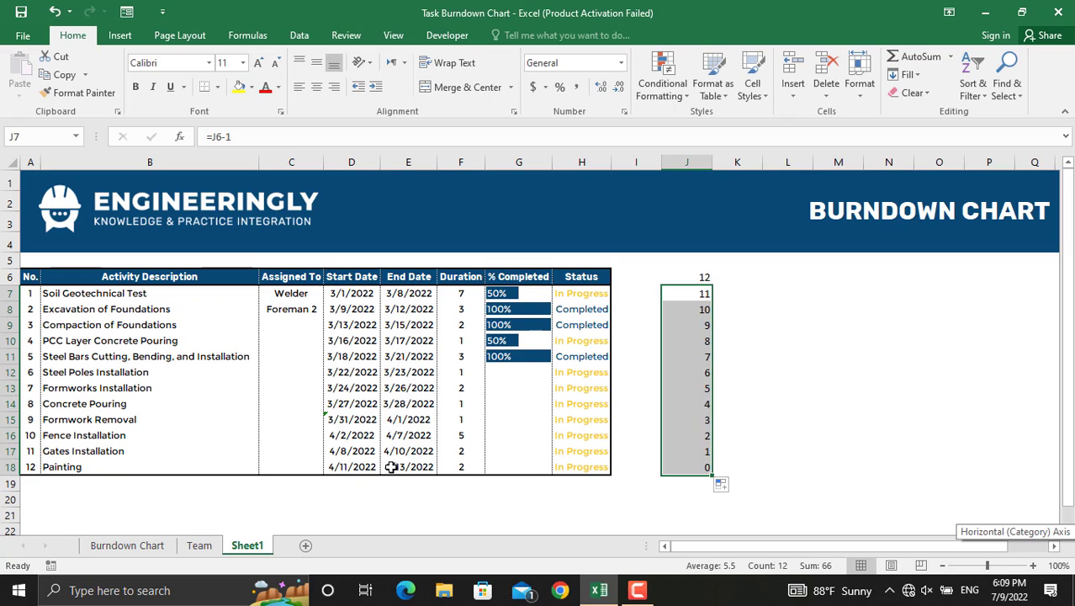
left_click_drag(711, 474, 708, 468)
- Enter =$J$6-COUNTIF($H$7:H7,"Completed") in K7 and fill it down to K18
left_click(728, 293)
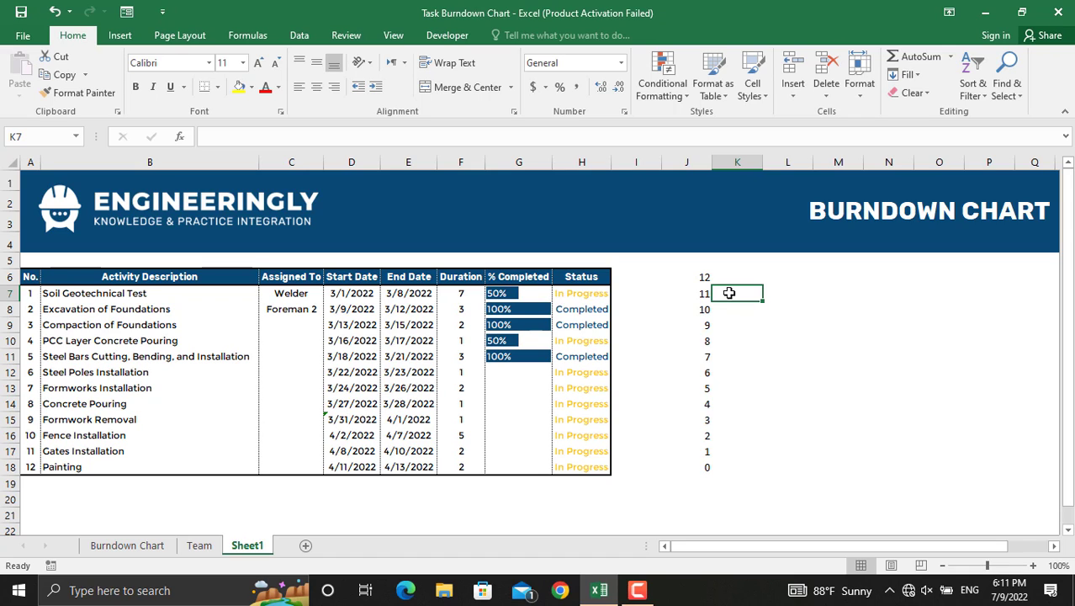
type("=")
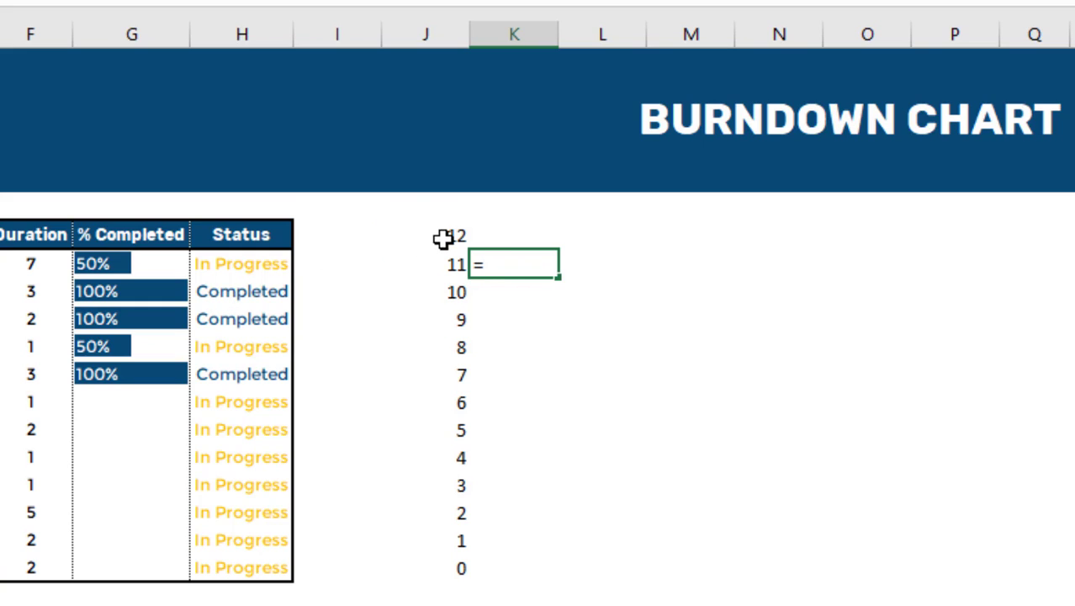
left_click(444, 236)
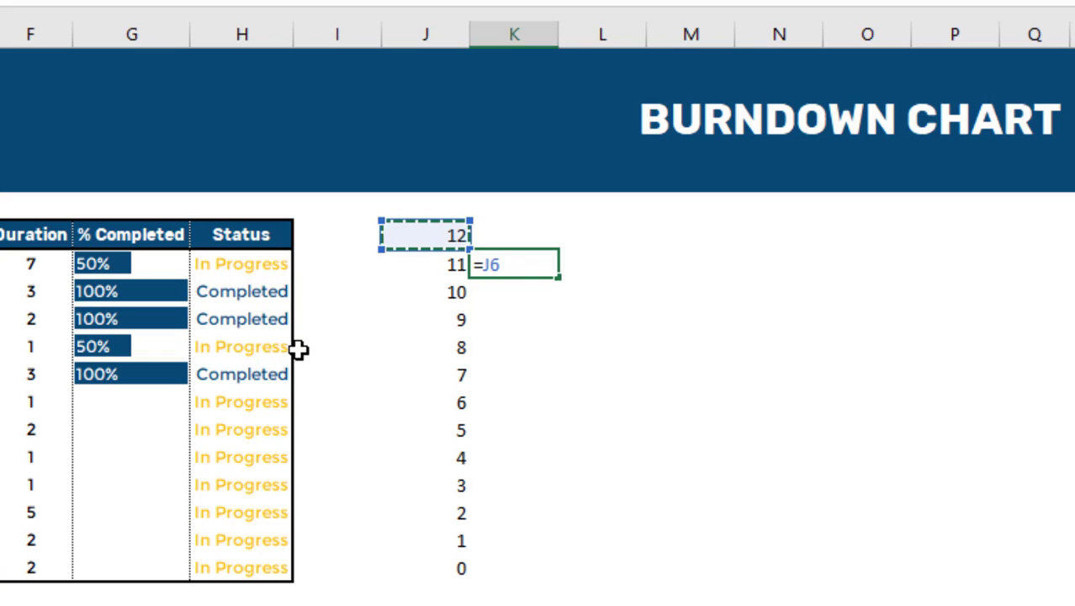
key("F4")
type("-")
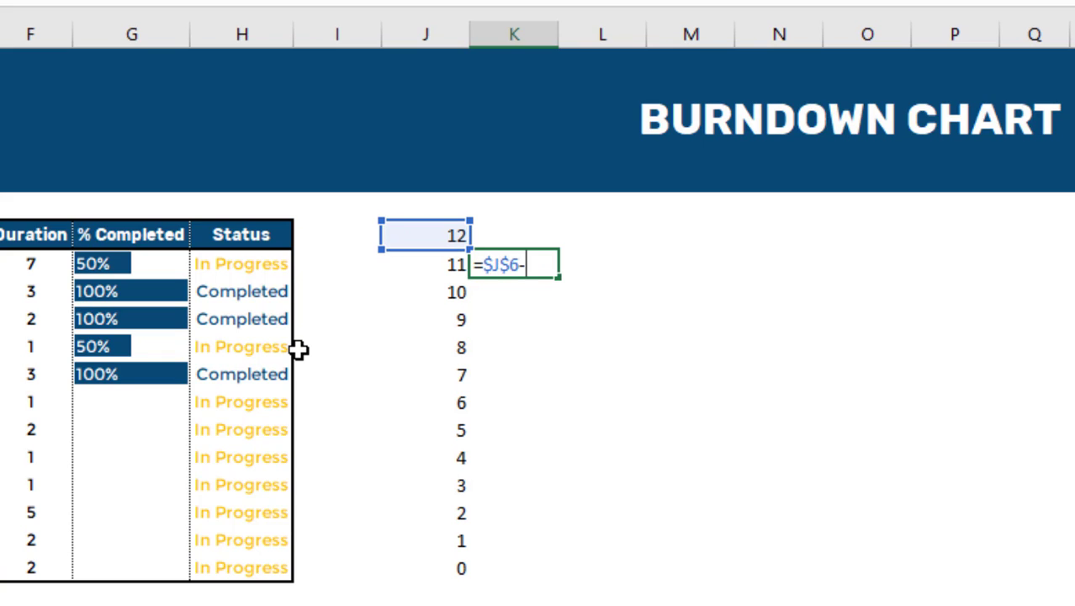
type("countif(")
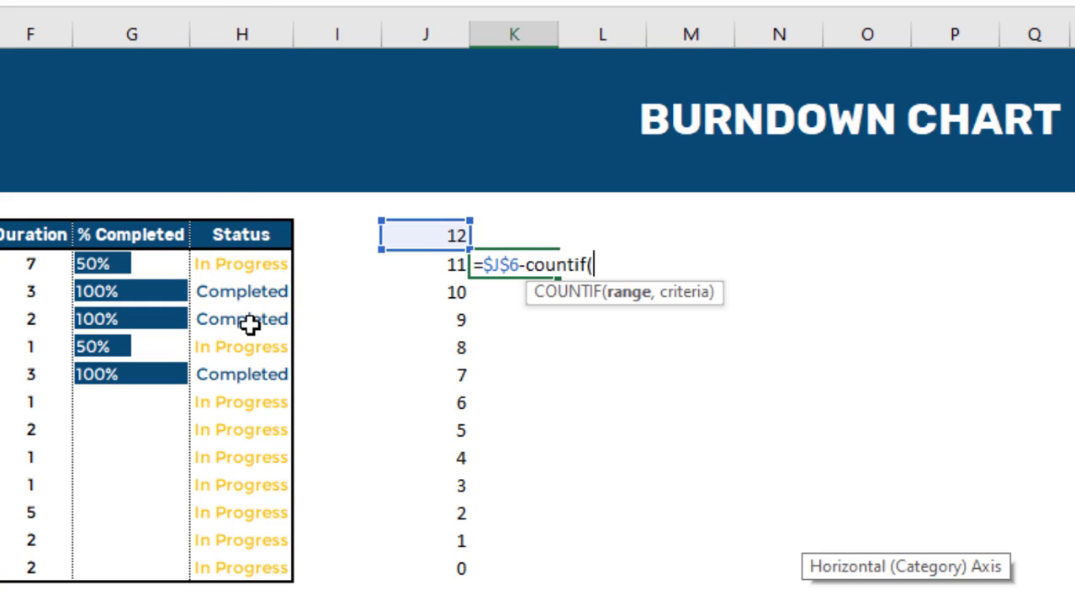
type("$")
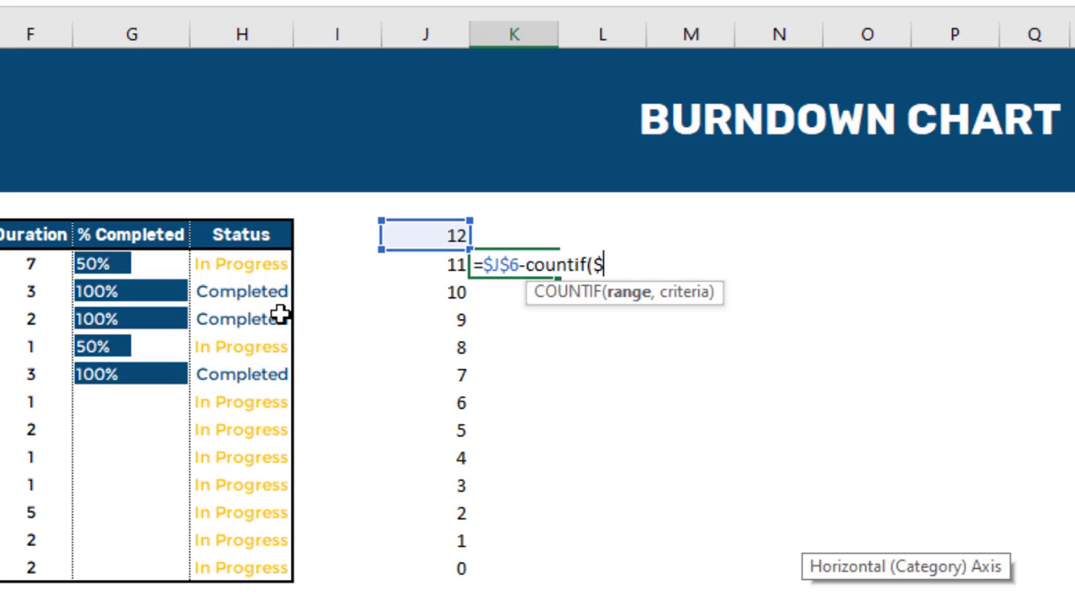
type("H$7:")
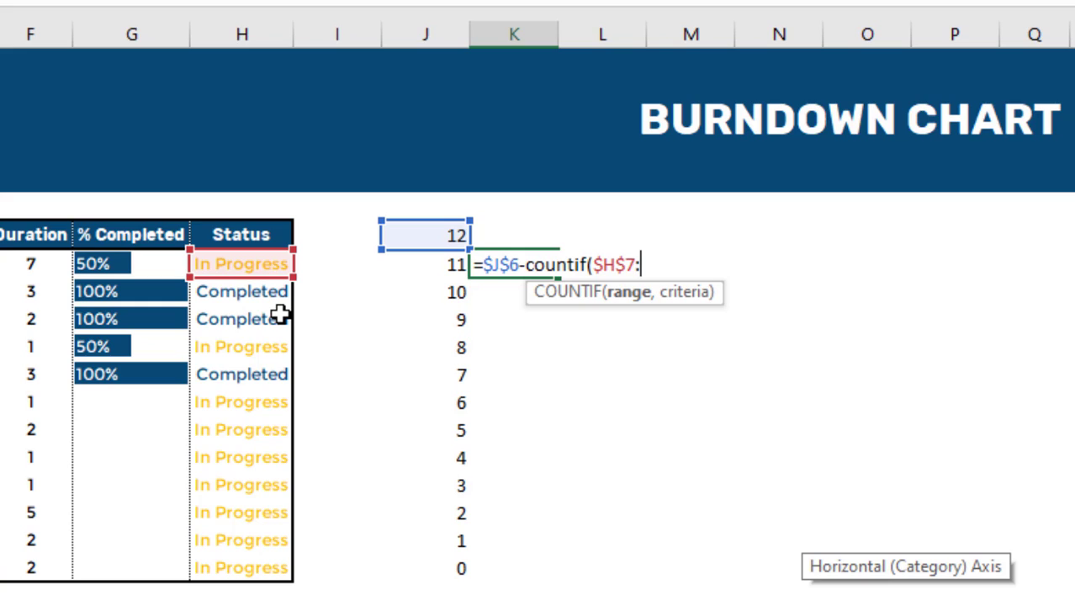
type("H7")
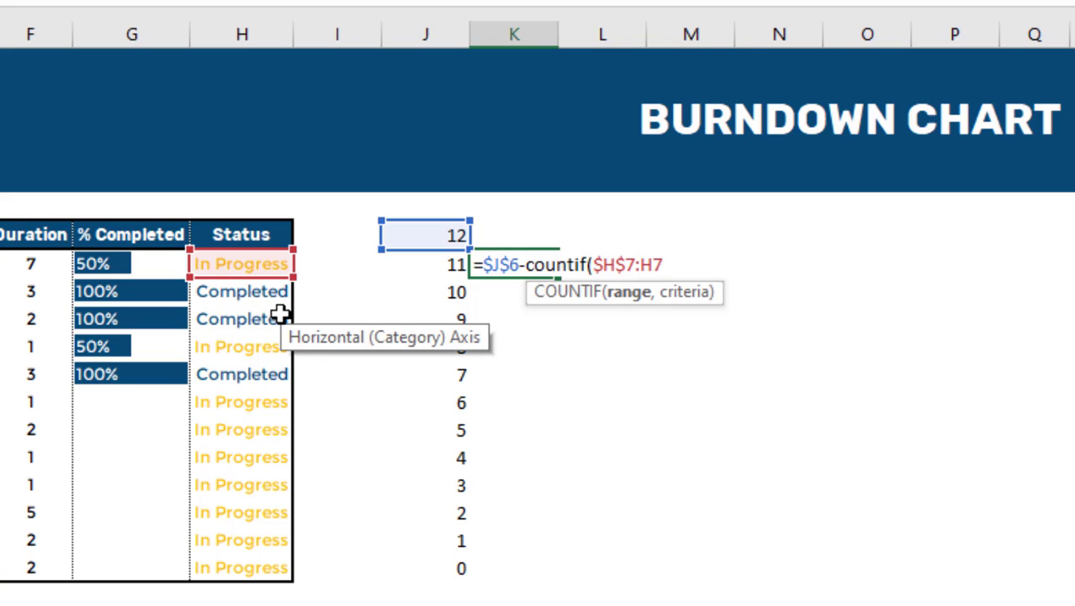
type(",")
type("C")
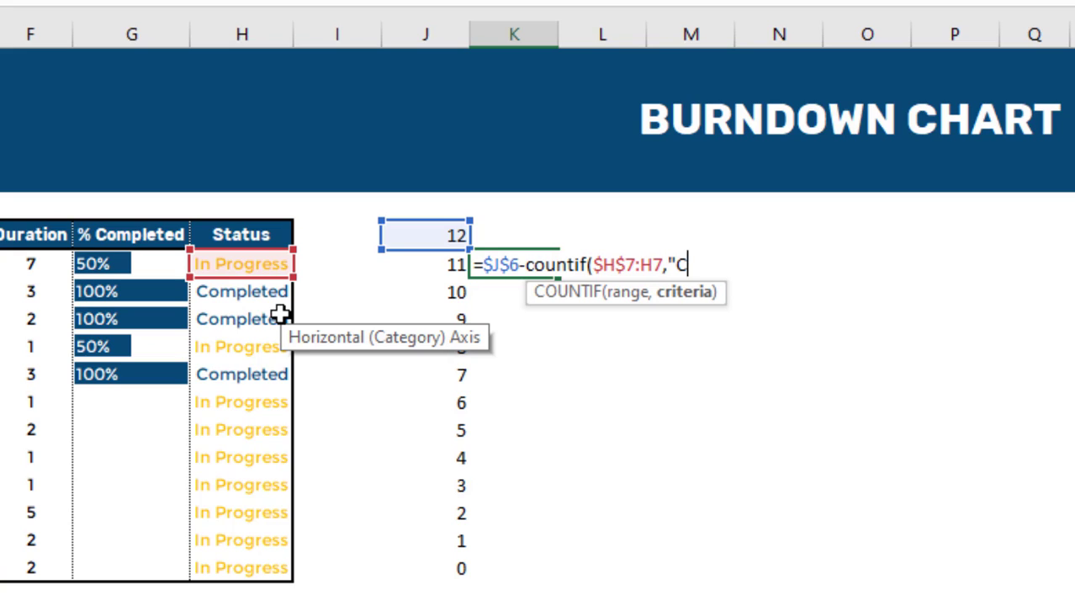
type("ompleted\")")
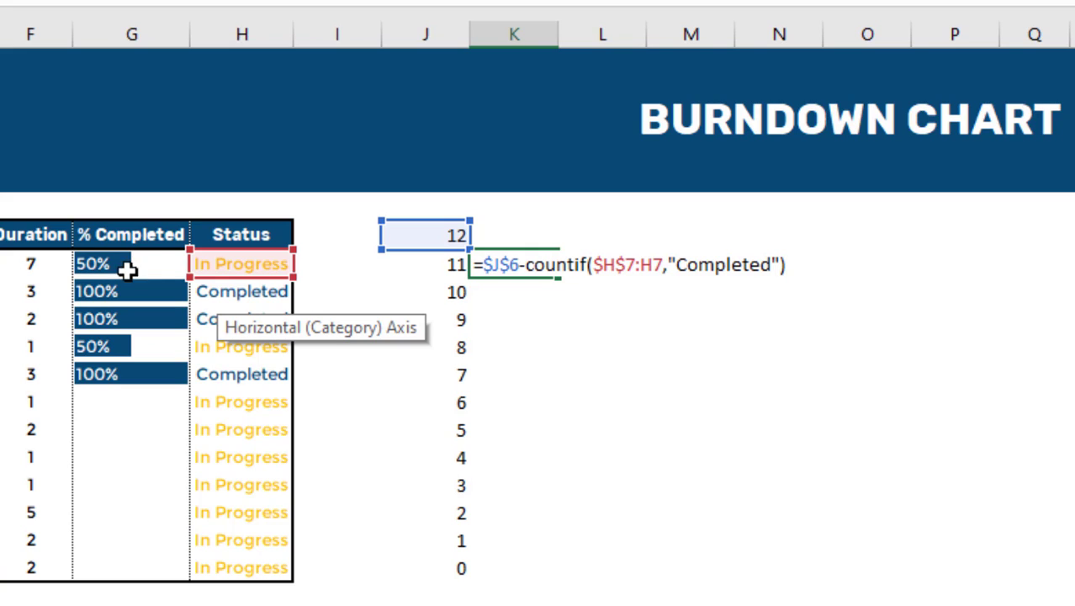
left_click_drag(441, 236, 448, 246)
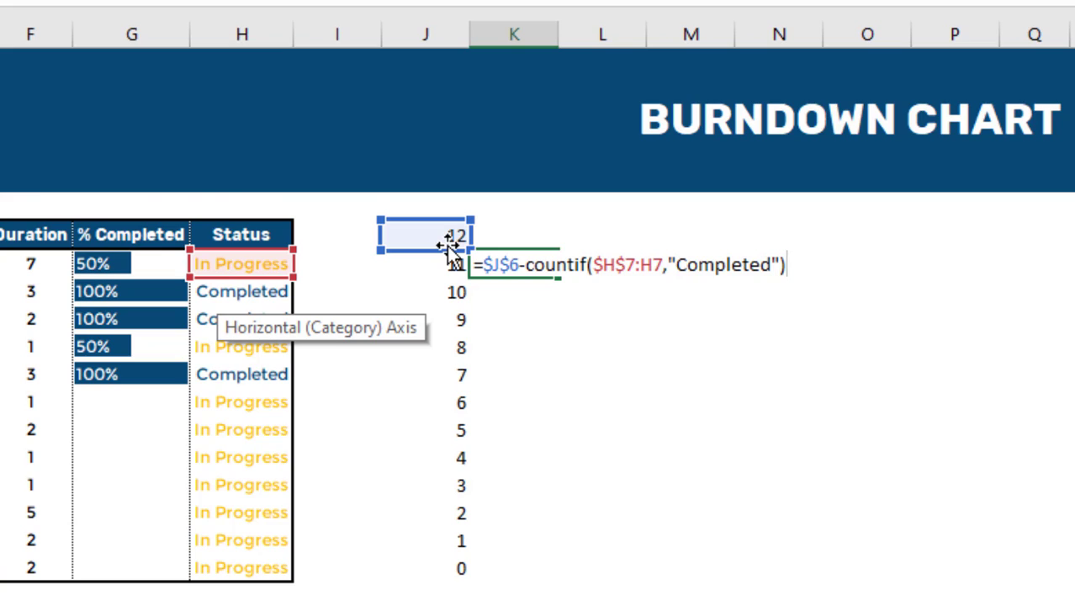
key("ctrl+Return")
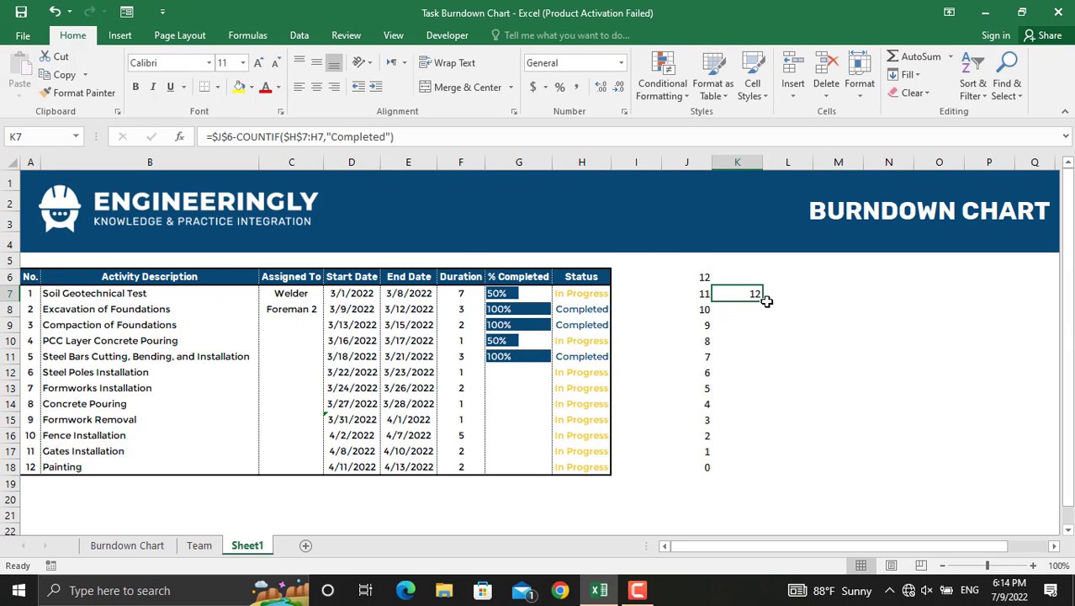
left_click_drag(766, 301, 771, 469)
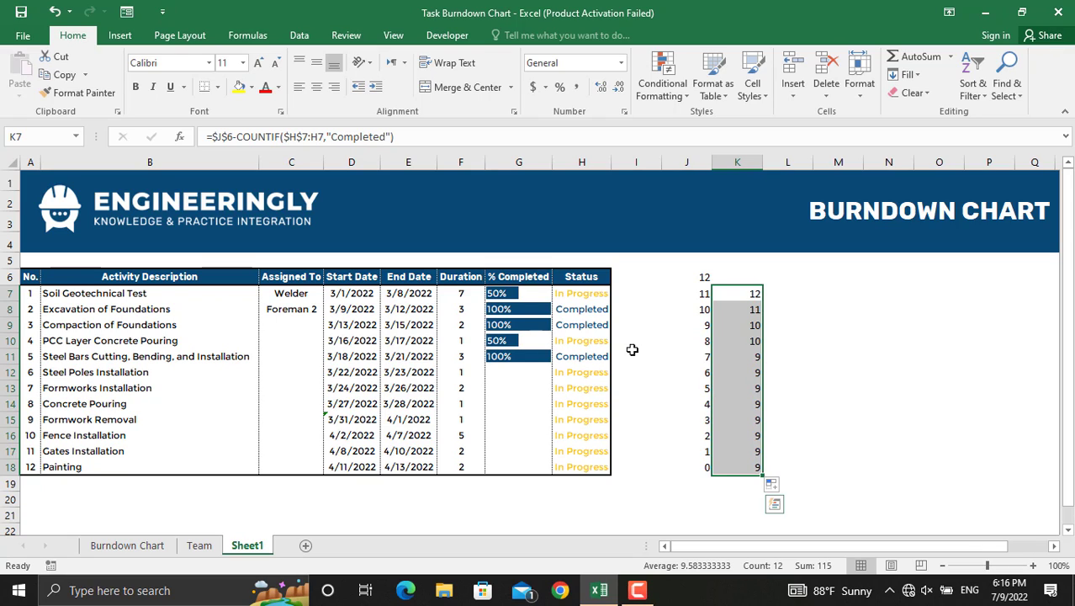
- Chart end dates E7:E18 against remaining tasks J7:K18 as a 2-D line chart right of the table
left_click_drag(418, 293, 423, 465)
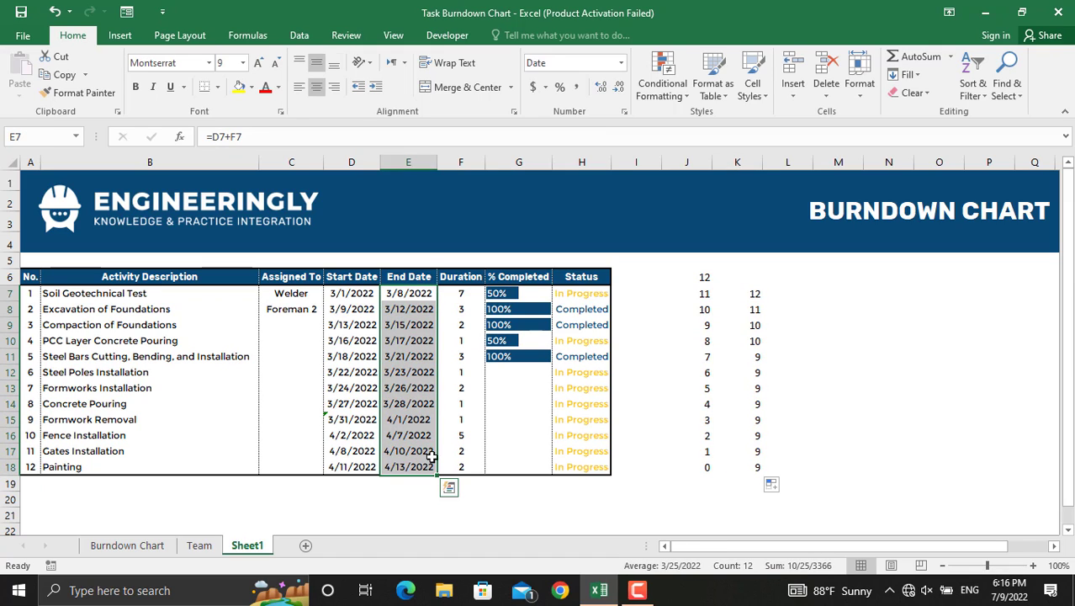
left_click(703, 293, "ctrl")
left_click_drag(713, 303, 749, 467)
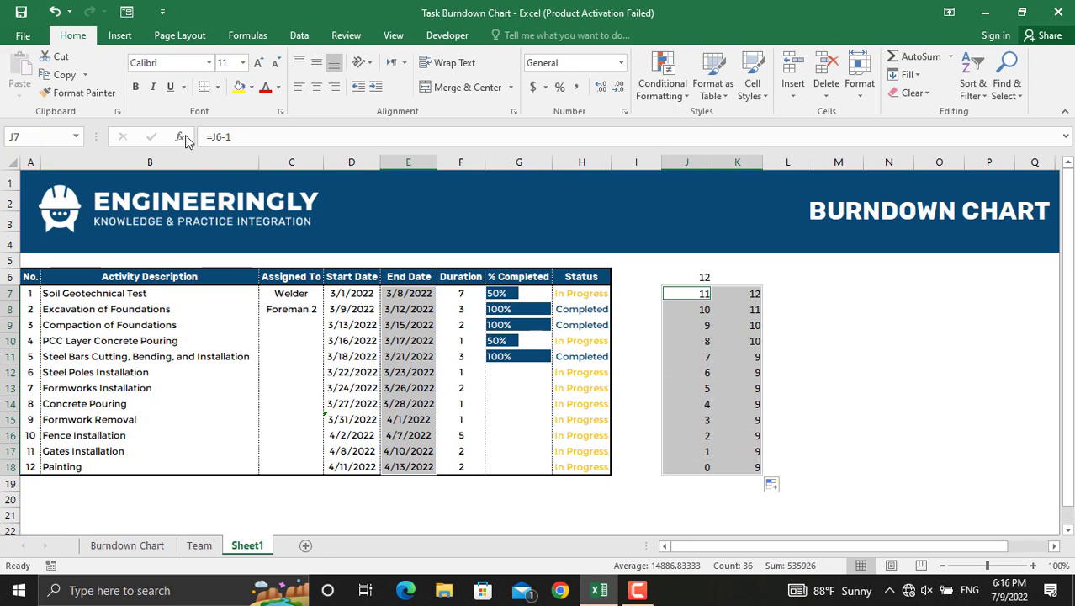
left_click(121, 37)
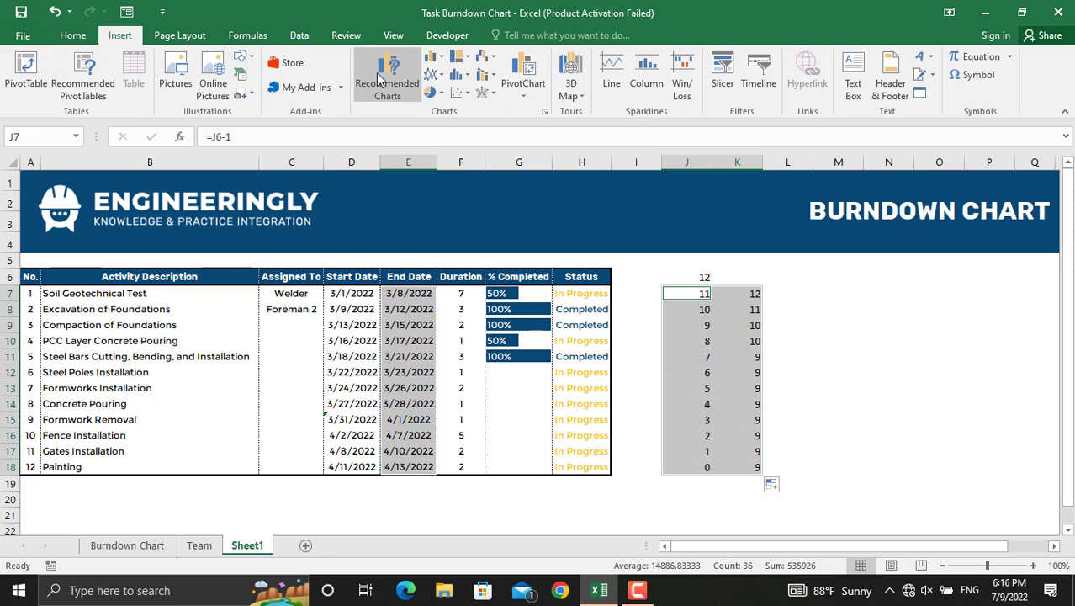
left_click(442, 76)
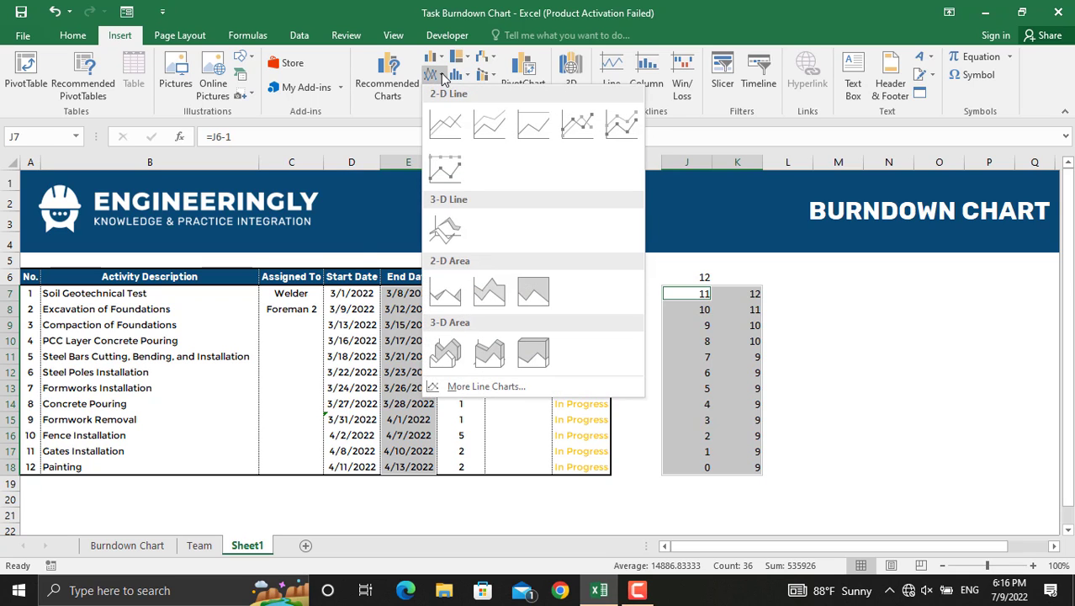
left_click(452, 129)
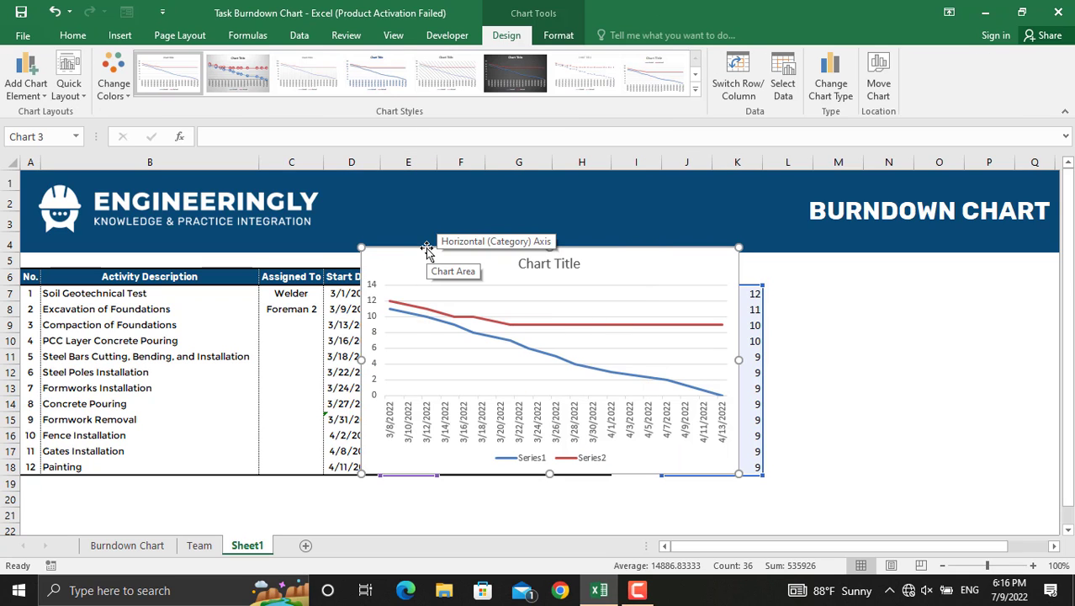
left_click_drag(428, 247, 711, 259)
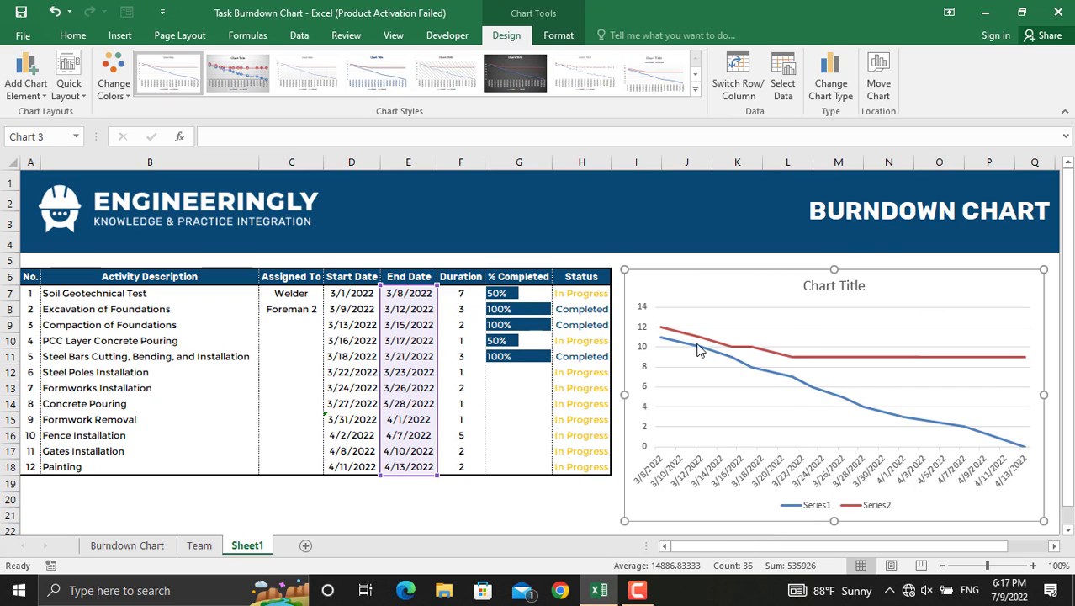
- Mark Soil Geotechnical Test 100% complete in G7
mouse_move(661, 343)
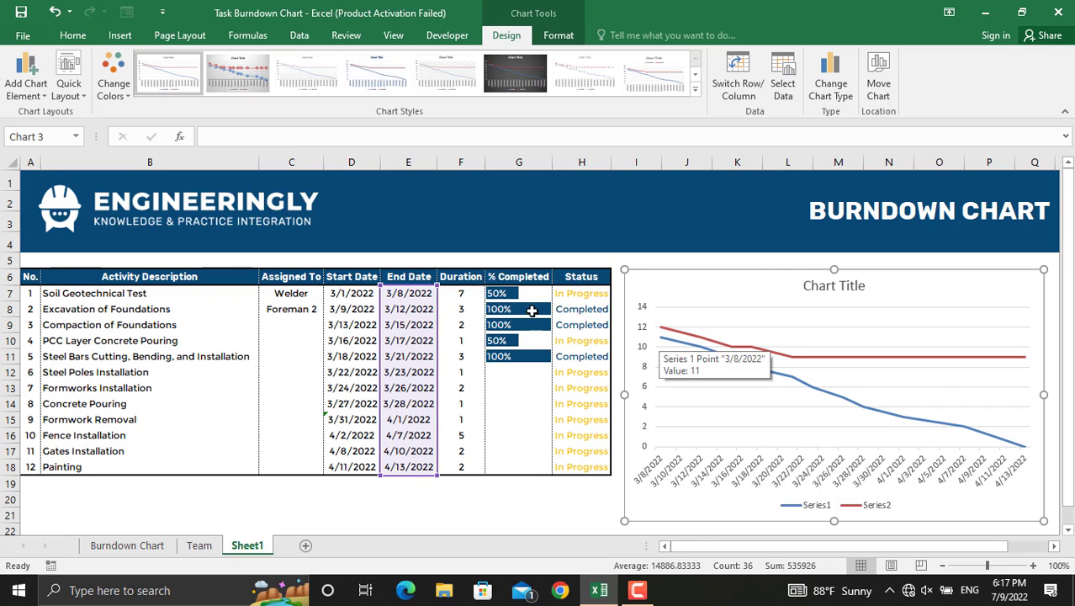
left_click(503, 296)
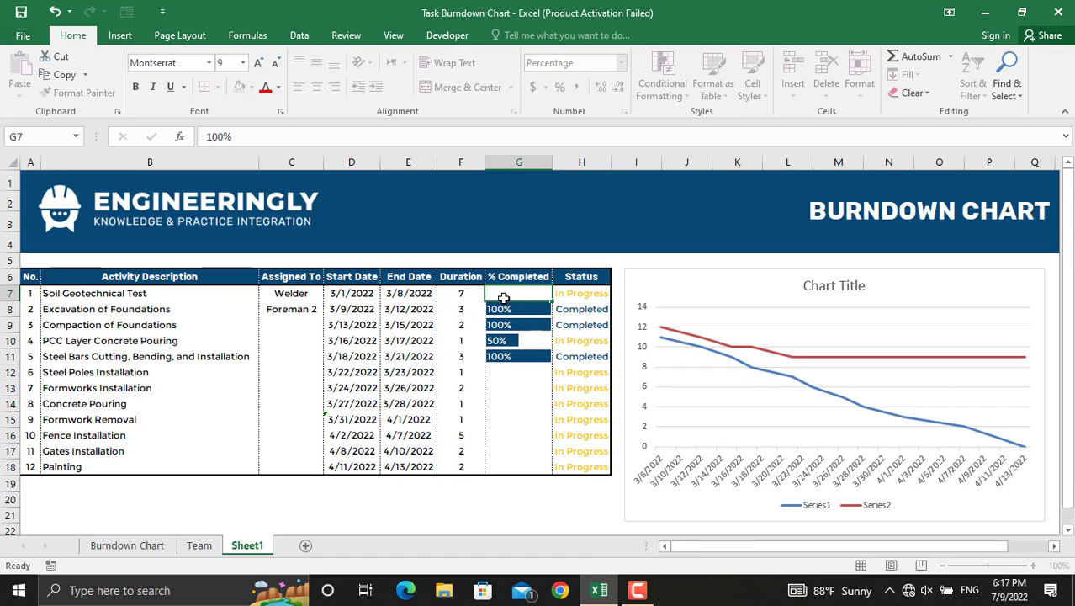
key("Return")
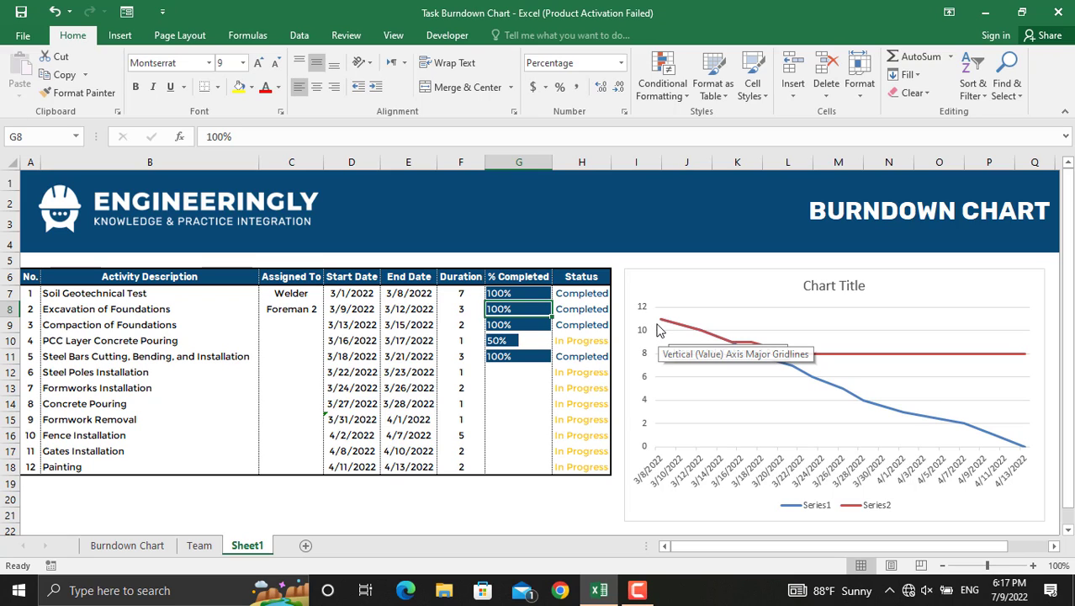
- Enter 50% for Steel Poles Installation and 100% for Formworks Installation and Painting
mouse_move(660, 326)
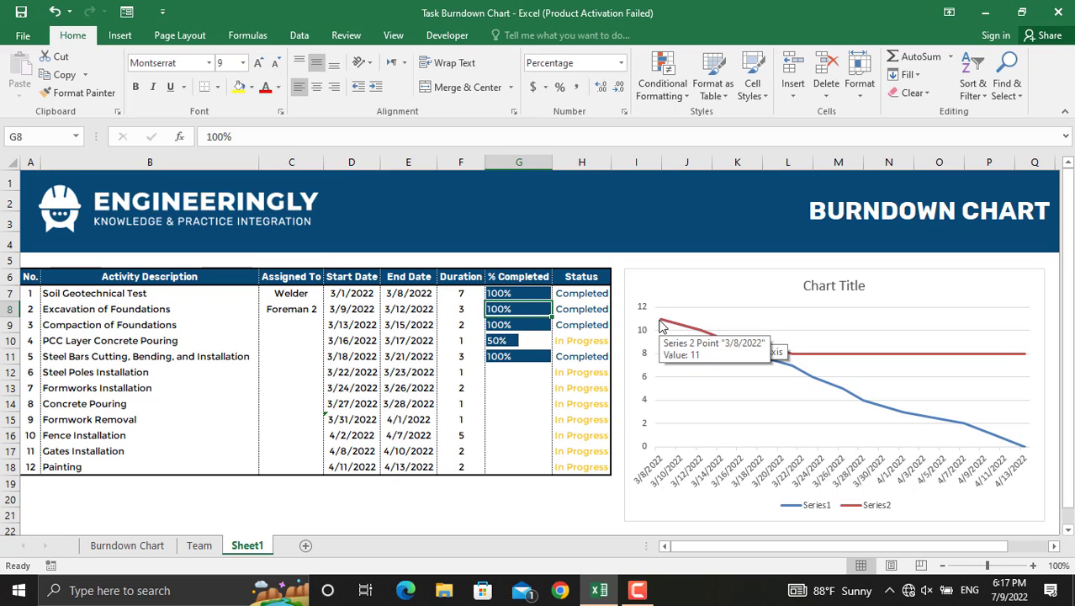
left_click(510, 374)
type("50")
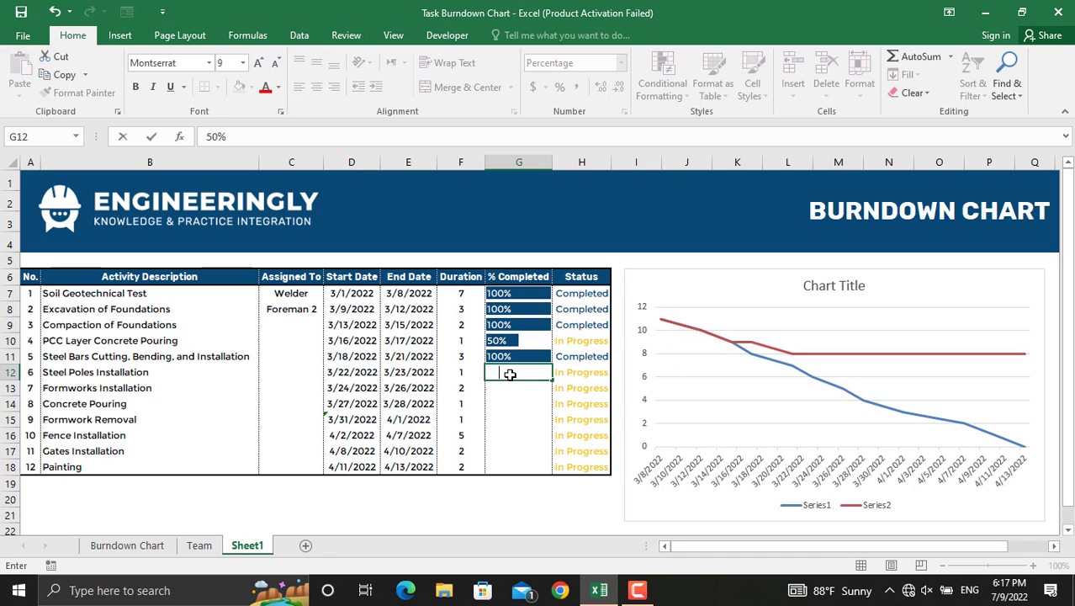
key("Return")
type("100")
key("Return")
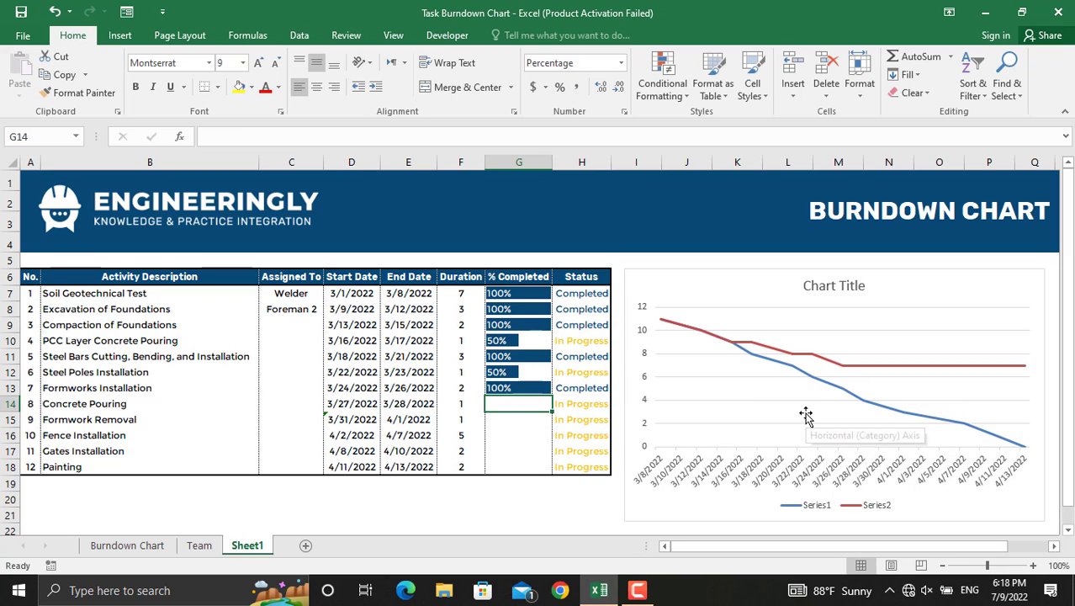
key("Down")
key("Down")
key("Down")
key("Down")
type("100")
key("Return")
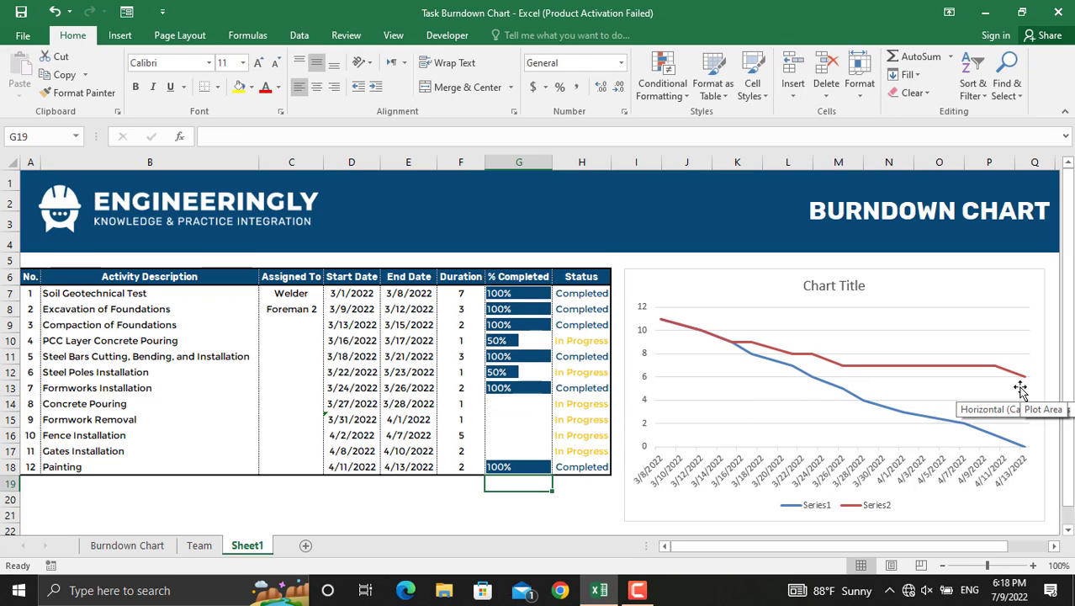